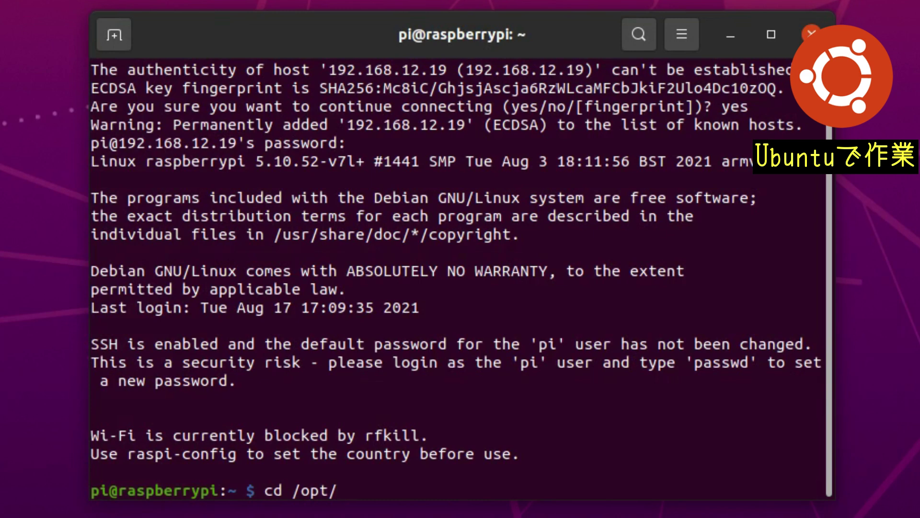
# Step: From /opt, run the openmediavault installScript downloaded with wget and piped to sudo bash
pyautogui.press('Return')
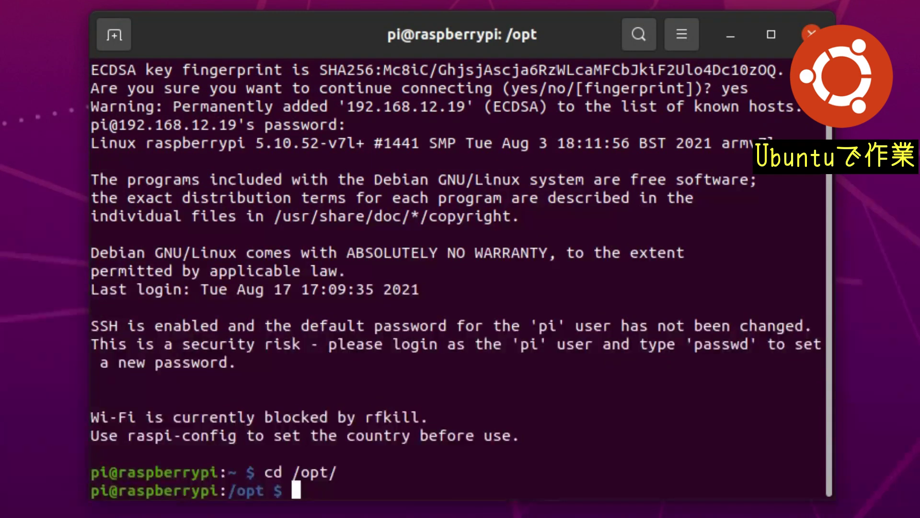
pyautogui.write('wget -O - https://github.com/OpenMediaVault-Plugin-Developers/installScript/raw/master/install | sudo bash')
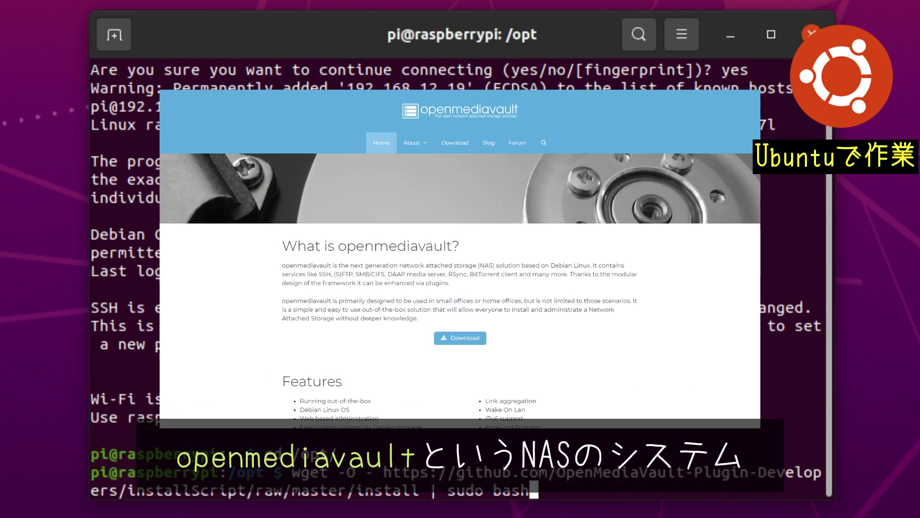
pyautogui.press('Return')
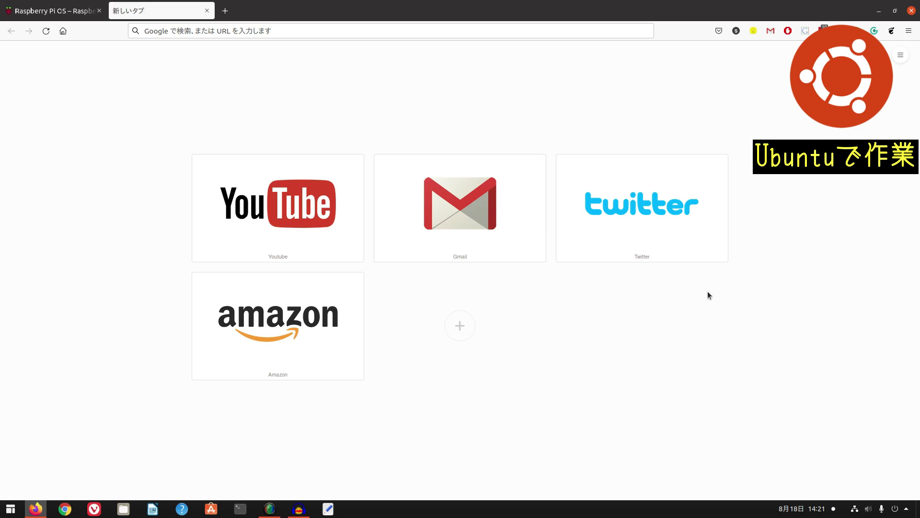
pyautogui.click(243, 30)
pyautogui.write('http://raspberrypi.local/')
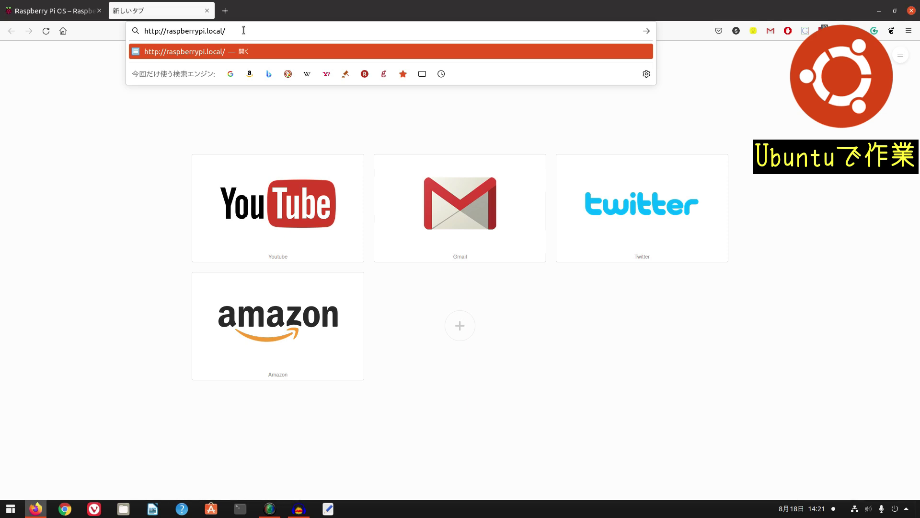
pyautogui.press('Return')
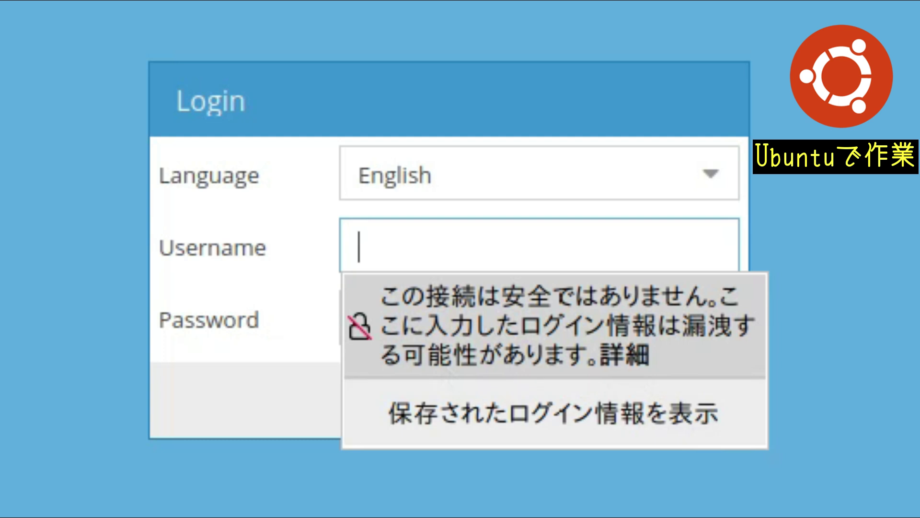
# Step: Switch the openmediavault login page language to 日本語 (Japanese)
pyautogui.press('Escape')
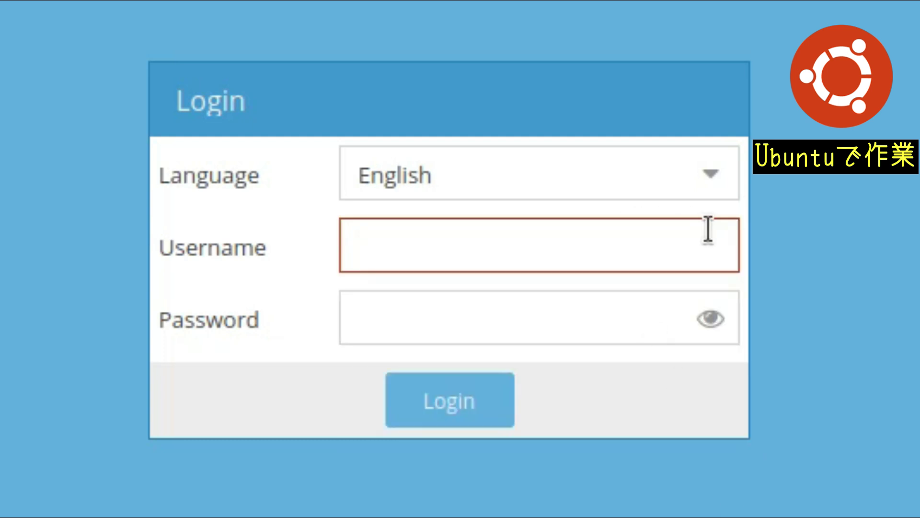
pyautogui.moveTo(709, 229)
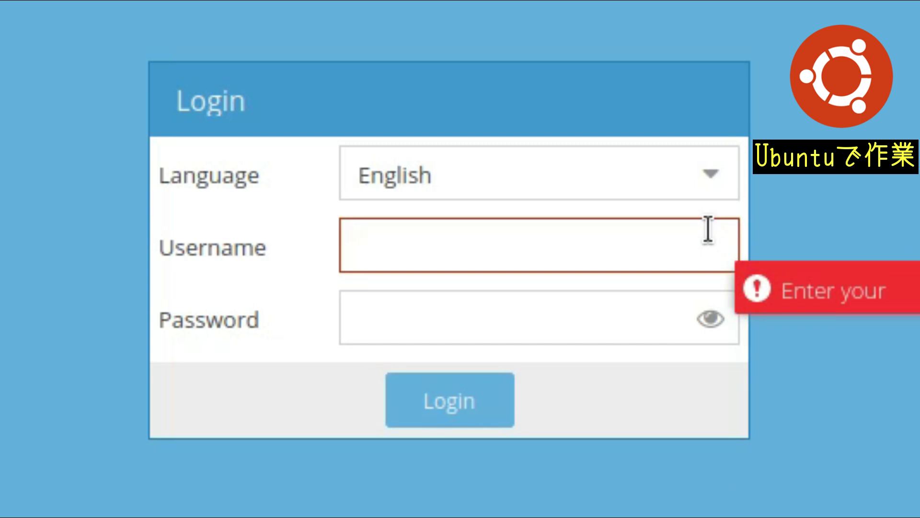
pyautogui.click(727, 161)
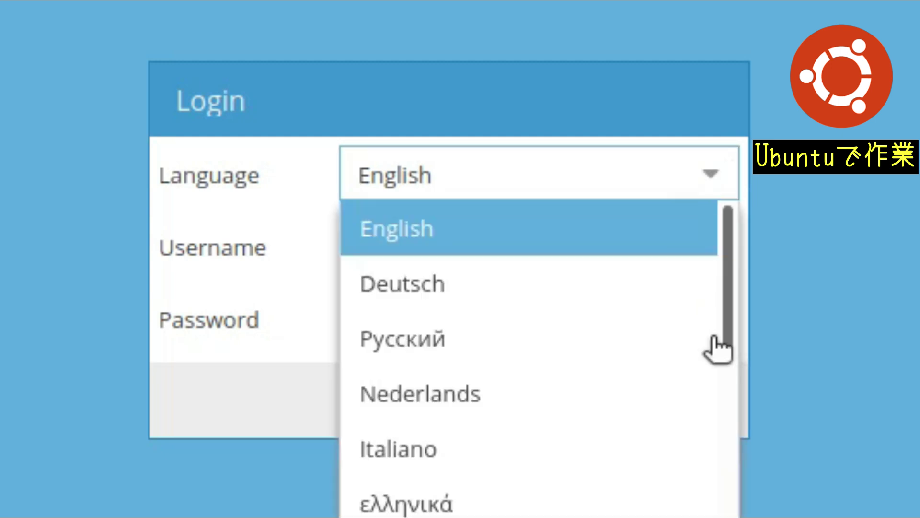
pyautogui.scroll(-5, 709, 460)
pyautogui.scroll(-3, 705, 462)
pyautogui.click(690, 516)
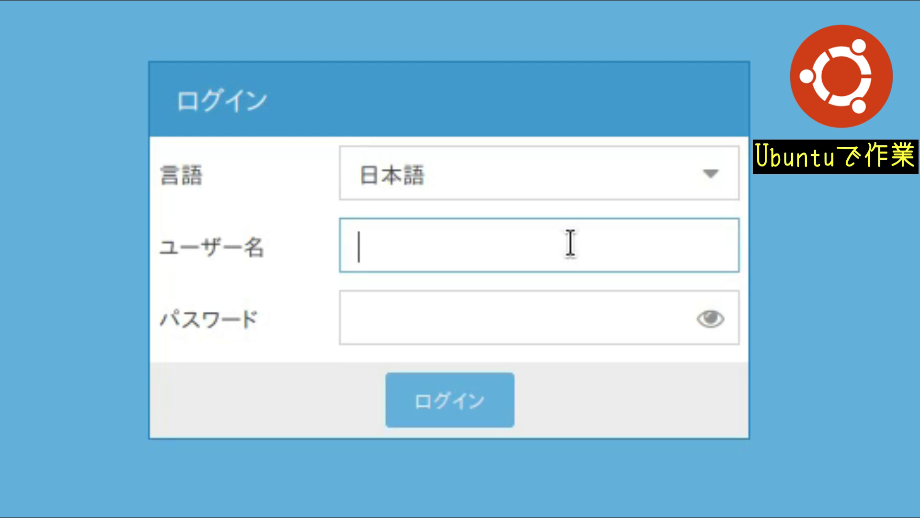
# Step: Log in as admin with the administrator password
pyautogui.click(570, 243)
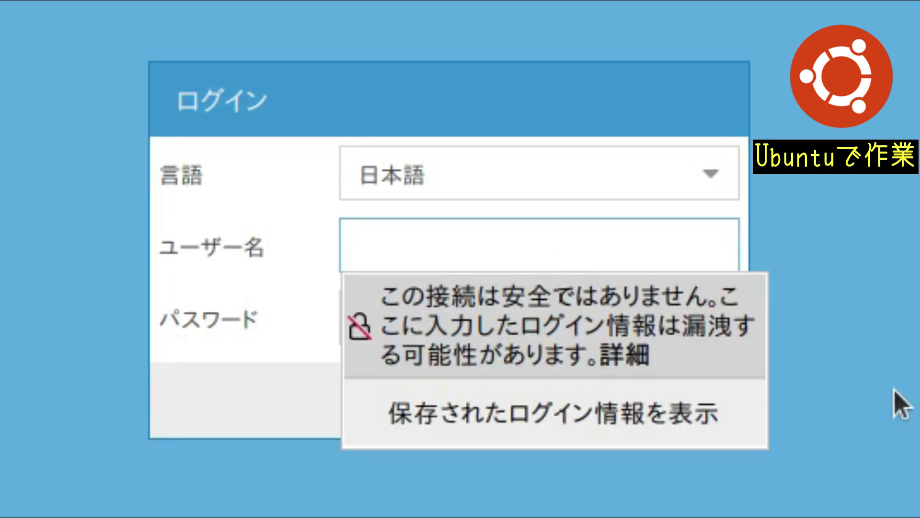
pyautogui.write('admin')
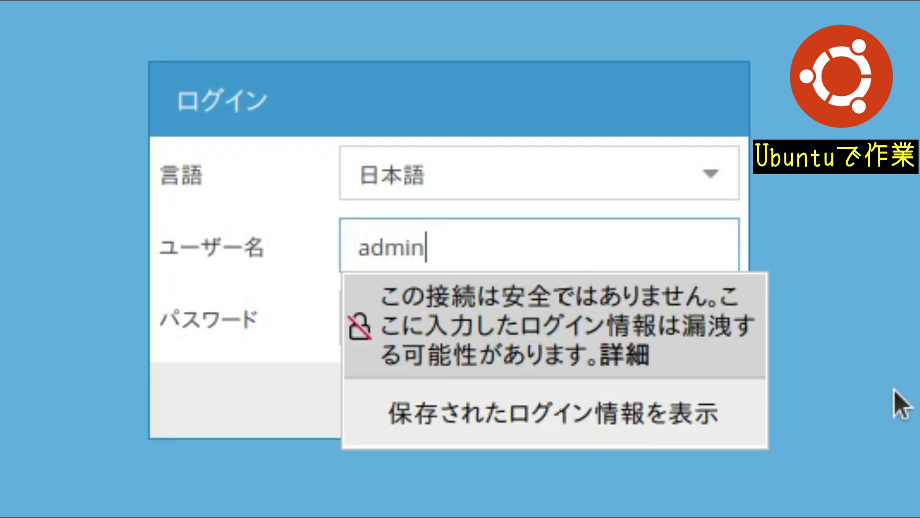
pyautogui.press('Tab')
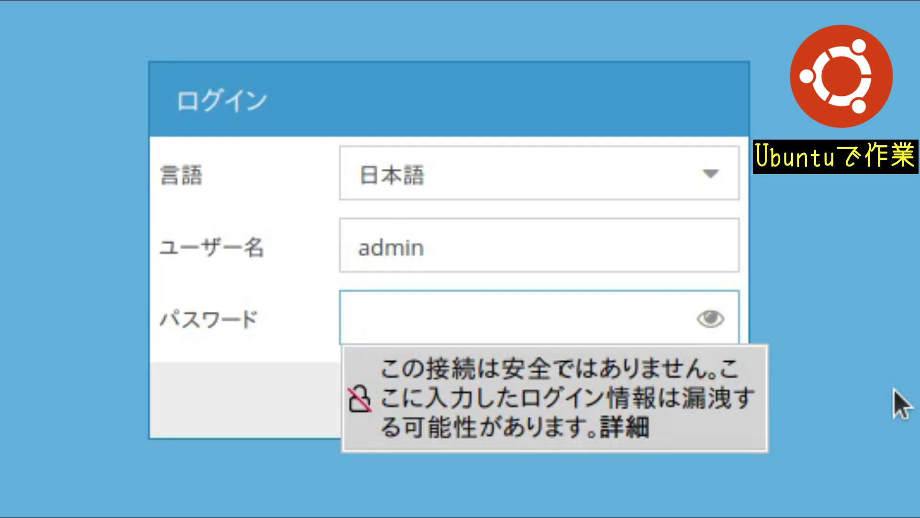
pyautogui.write('openmediav')
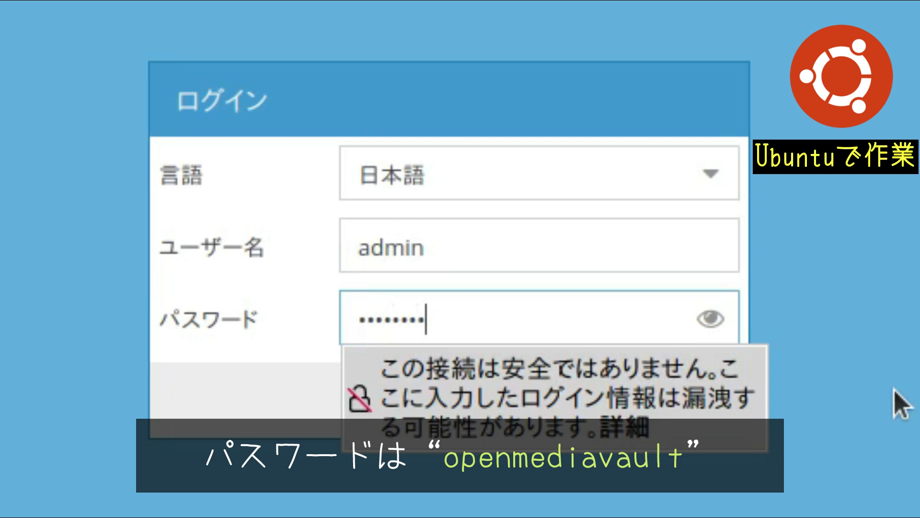
pyautogui.write('ault')
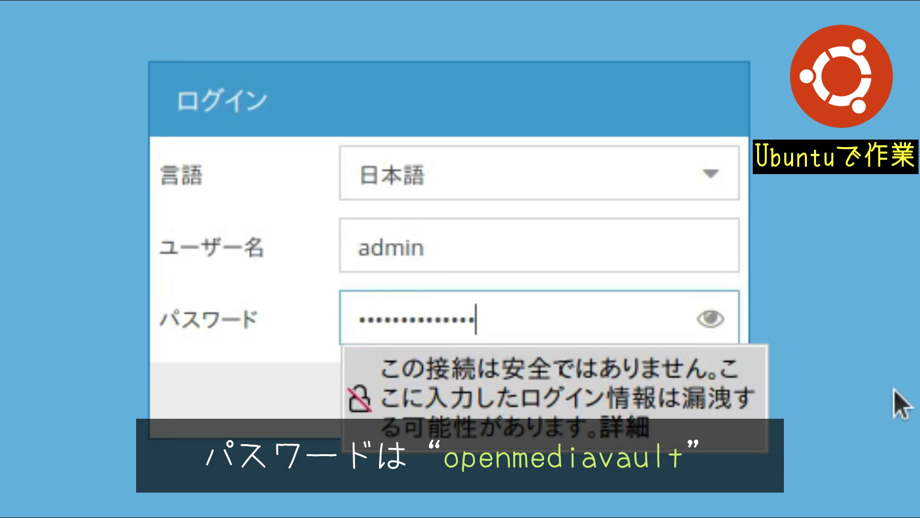
pyautogui.press('Return')
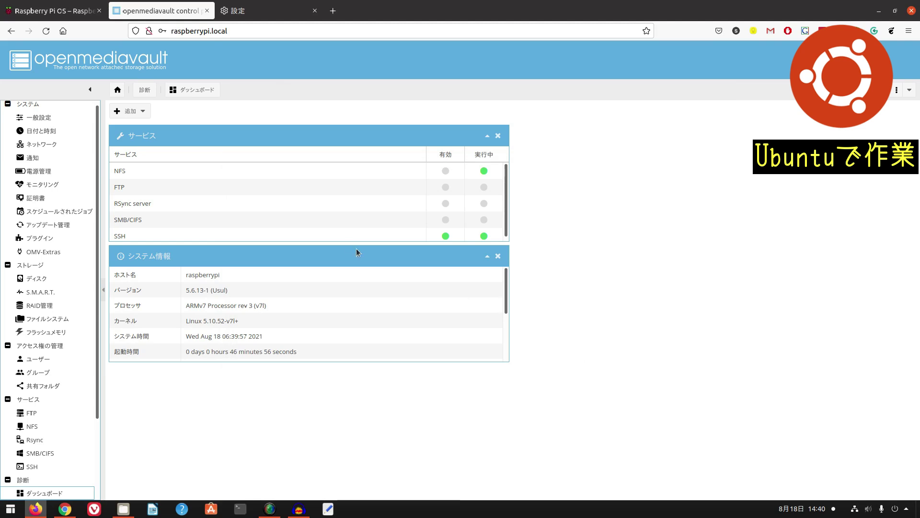
# Step: Save a new, confirmed web administrator password, then save the Asia/Tokyo date and time settings
pyautogui.click(53, 122)
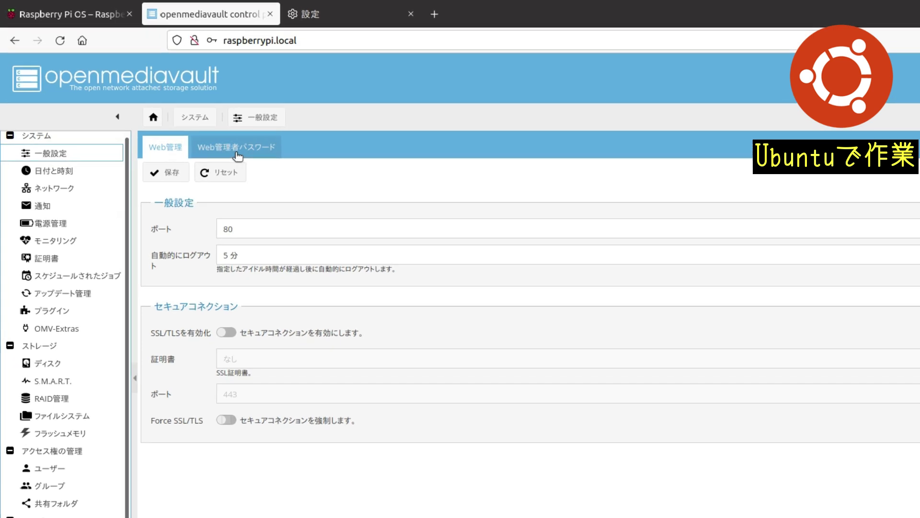
pyautogui.click(181, 113)
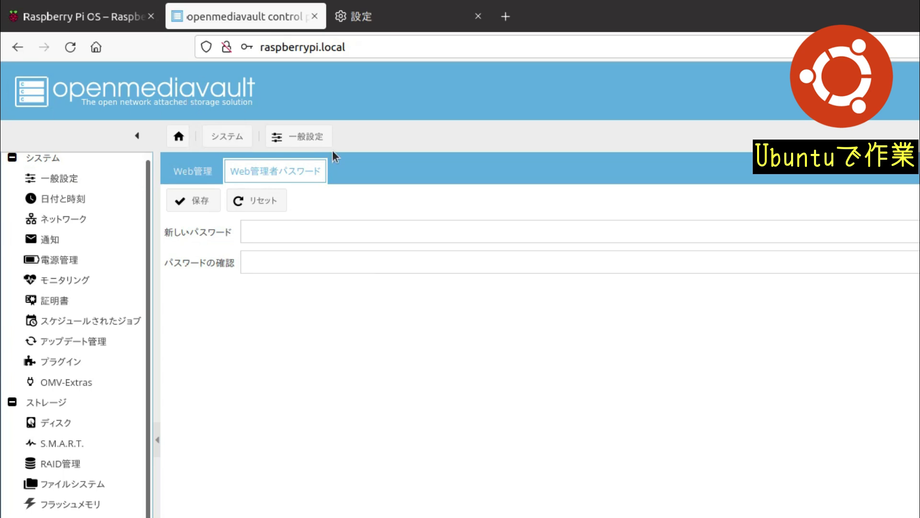
pyautogui.click(402, 225)
pyautogui.click(438, 293)
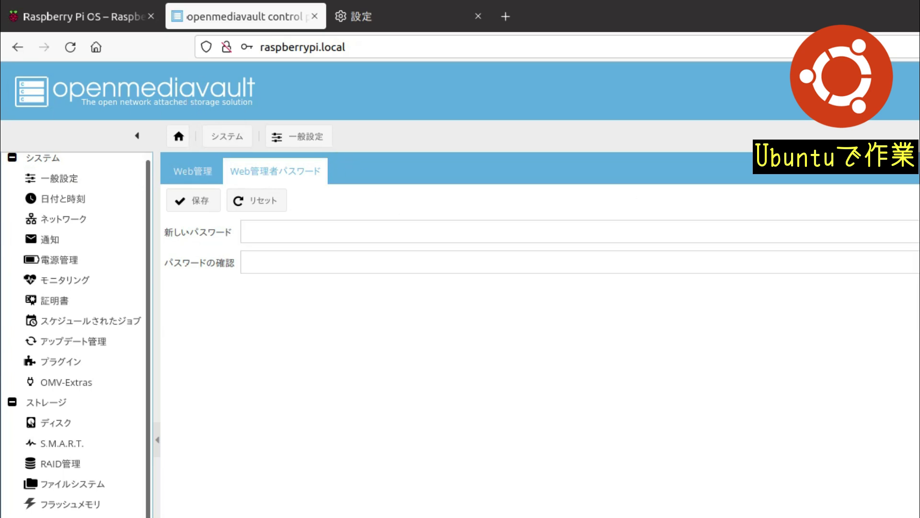
pyautogui.click(329, 234)
pyautogui.write('*******')
pyautogui.press('Tab')
pyautogui.write('*******')
pyautogui.click(203, 207)
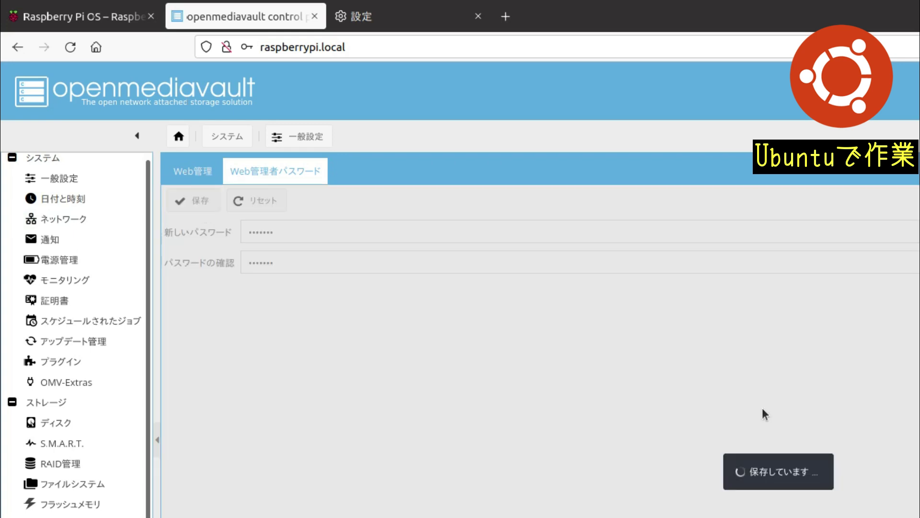
pyautogui.click(65, 200)
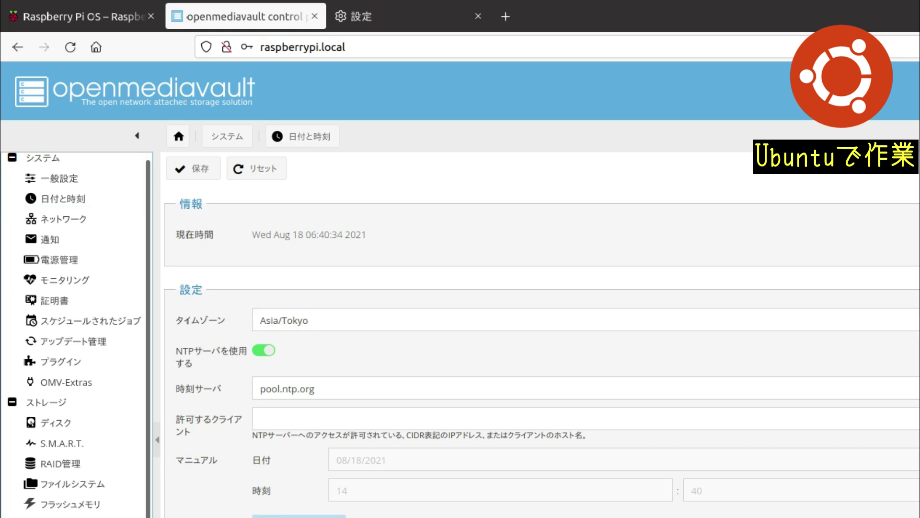
pyautogui.click(194, 169)
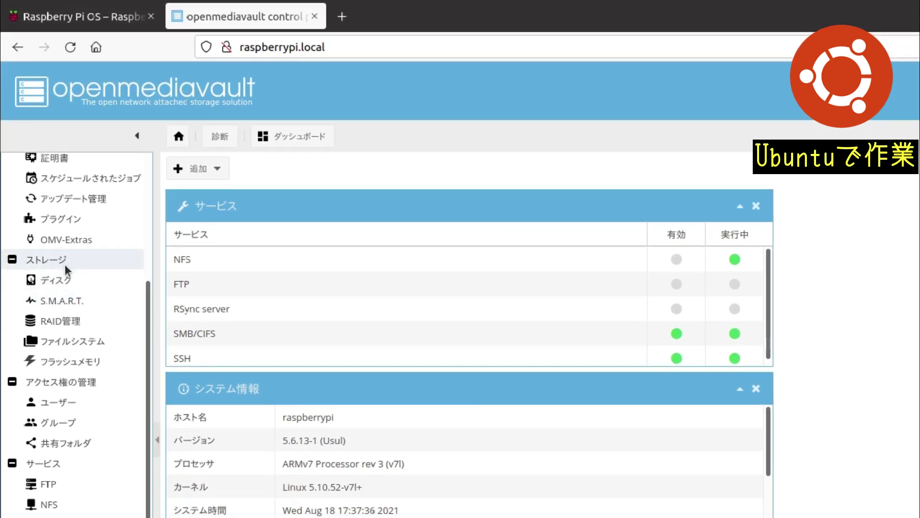
# Step: Mount the 29.83 GiB NTFS file system /dev/sda1 and go to the shared folders page
pyautogui.click(93, 344)
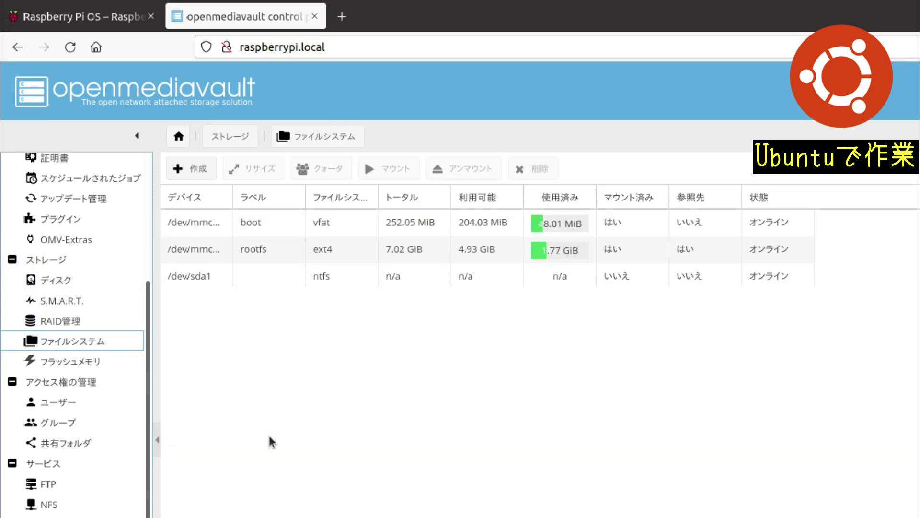
pyautogui.click(230, 280)
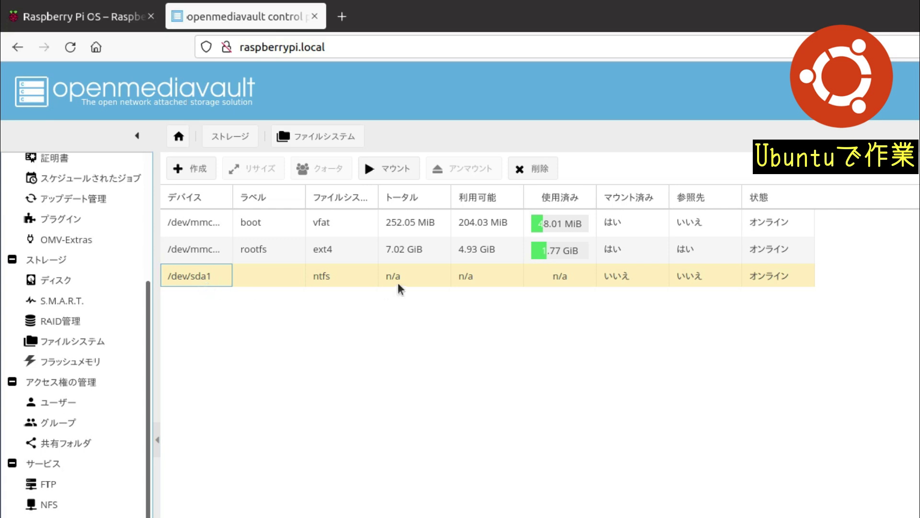
pyautogui.click(381, 169)
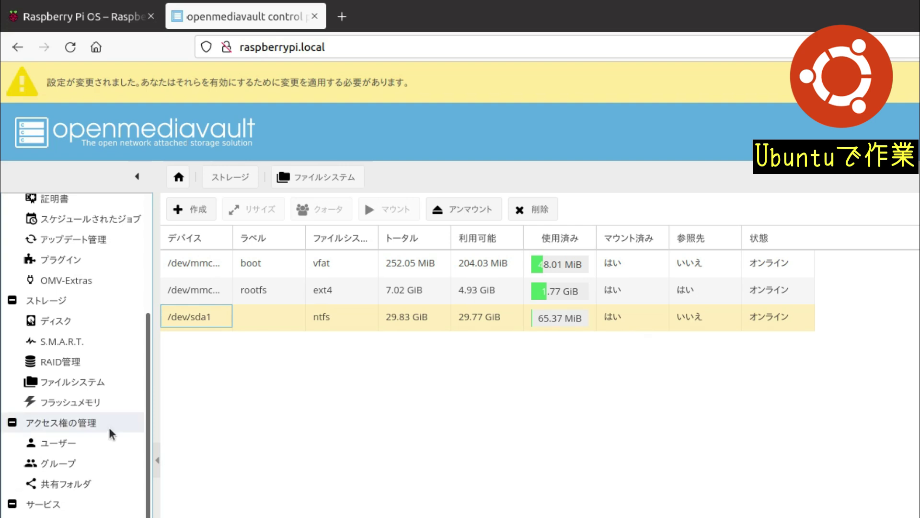
pyautogui.click(110, 482)
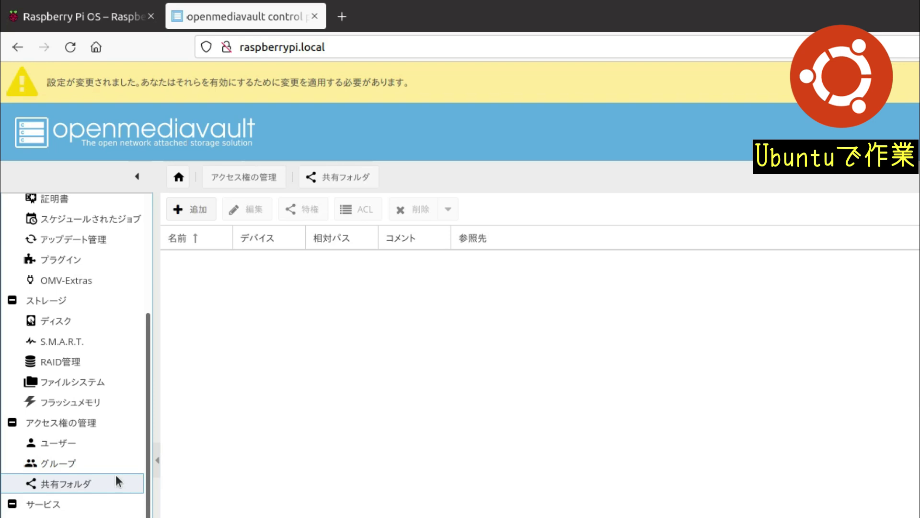
# Step: Create a shared folder named 'sample' on /dev/sda1 with relative path sample/
pyautogui.click(202, 162)
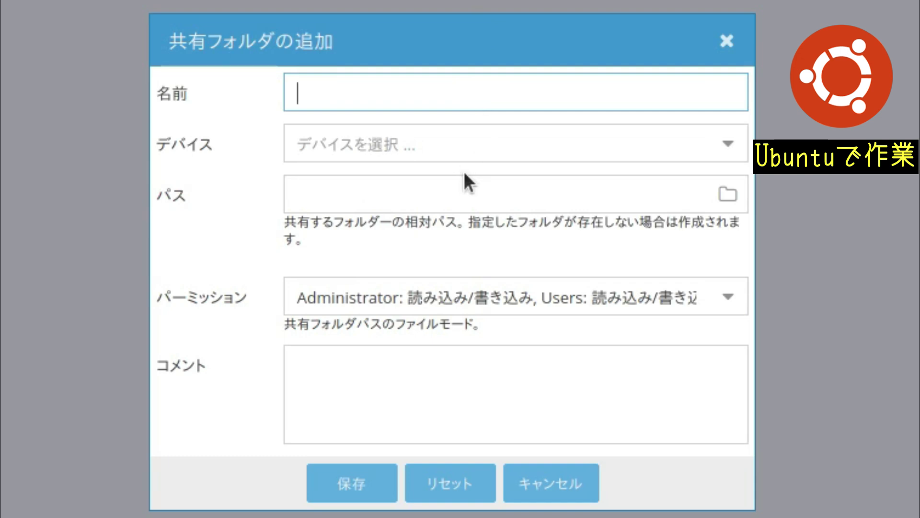
pyautogui.write('sample')
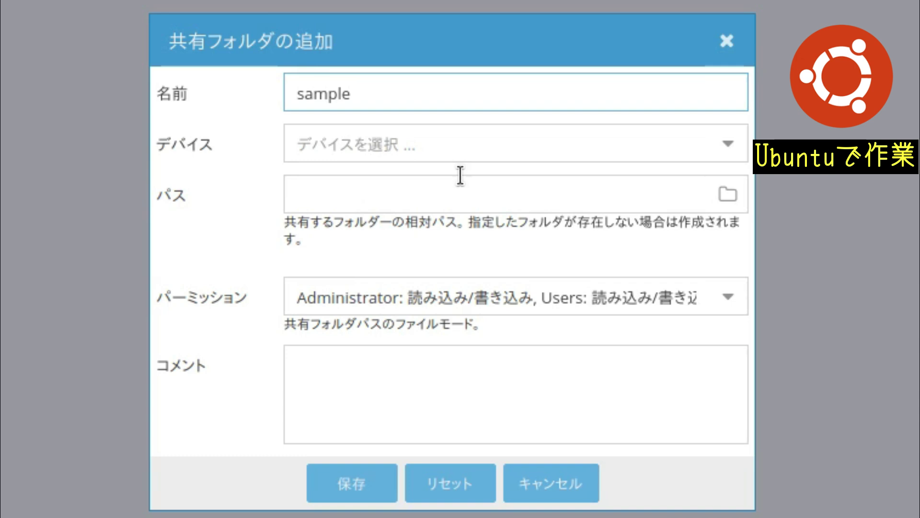
pyautogui.click(732, 141)
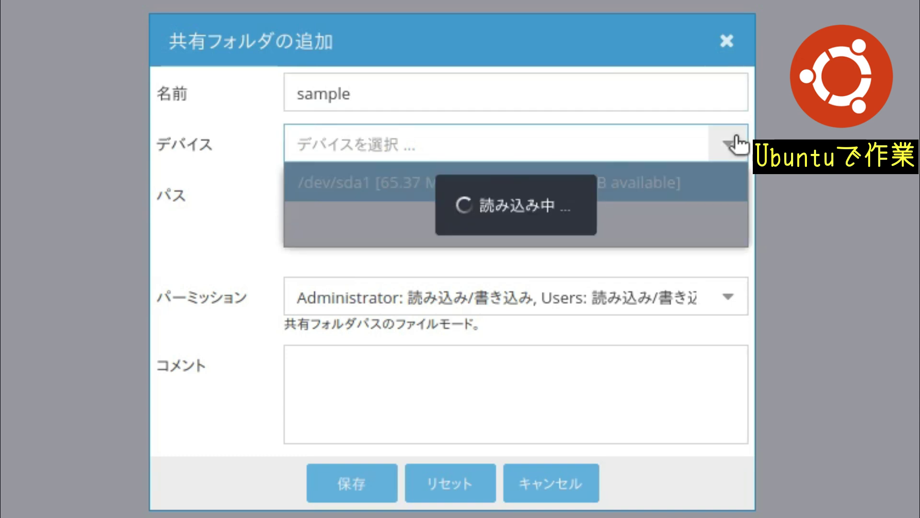
pyautogui.click(697, 190)
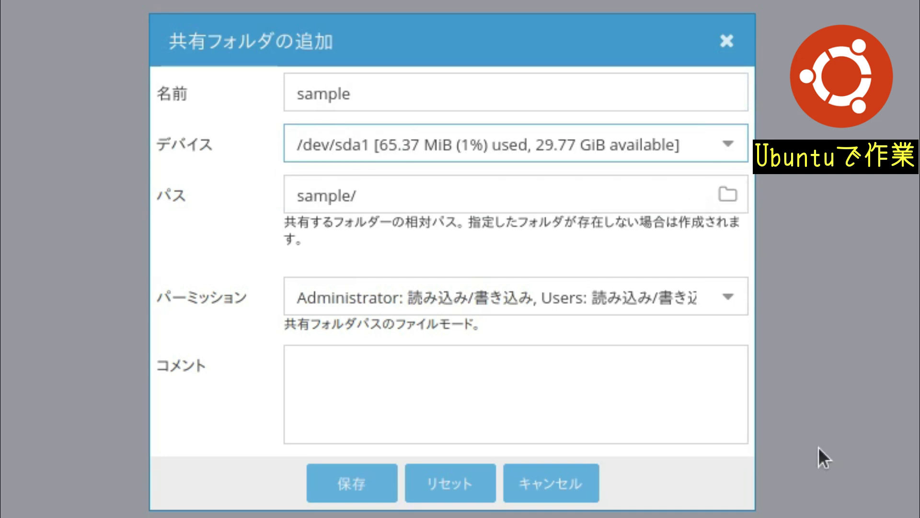
pyautogui.click(349, 491)
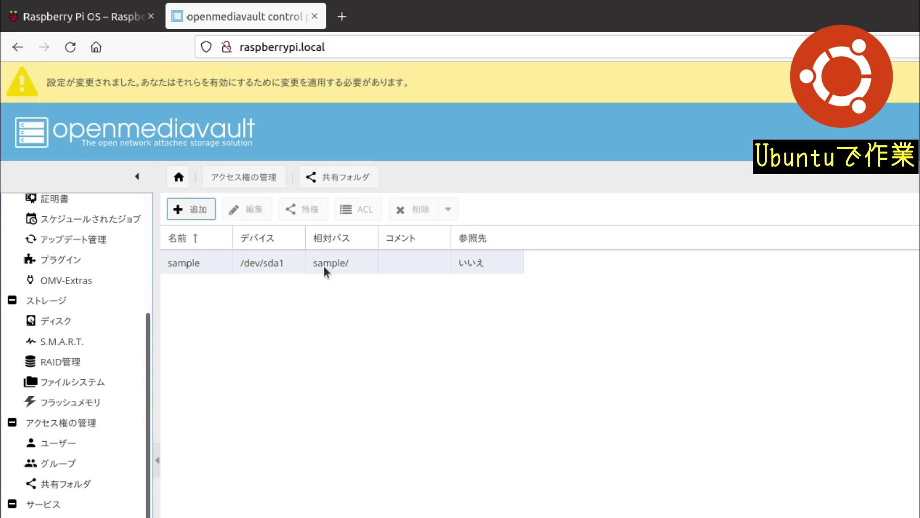
# Step: Add a new user account with a username and confirmed password, then select it
pyautogui.click(73, 445)
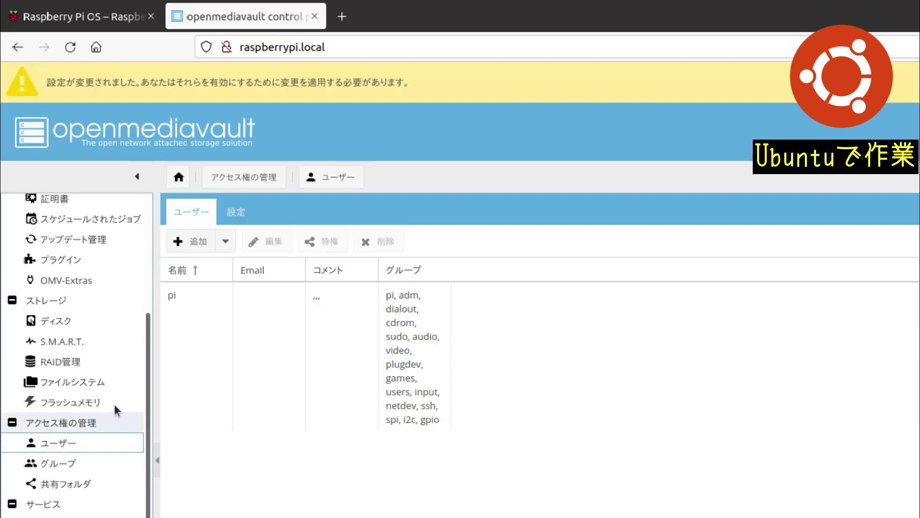
pyautogui.click(205, 242)
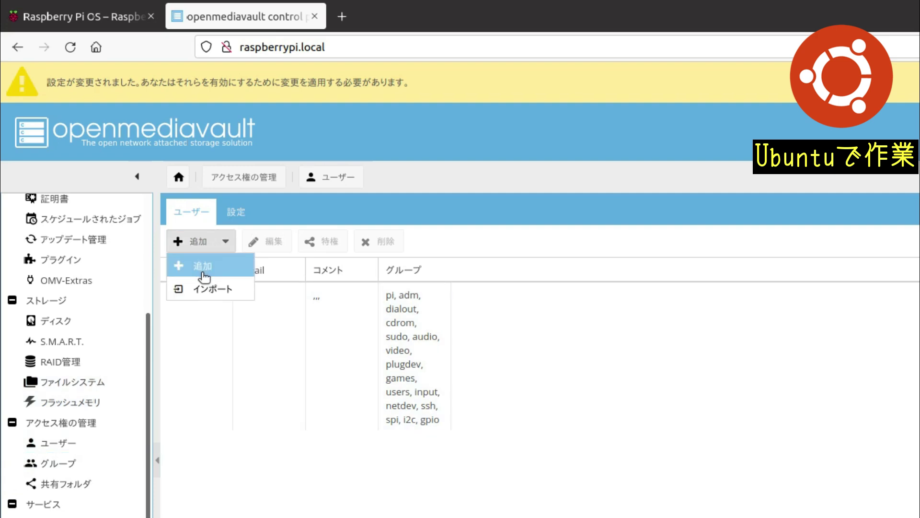
pyautogui.click(201, 268)
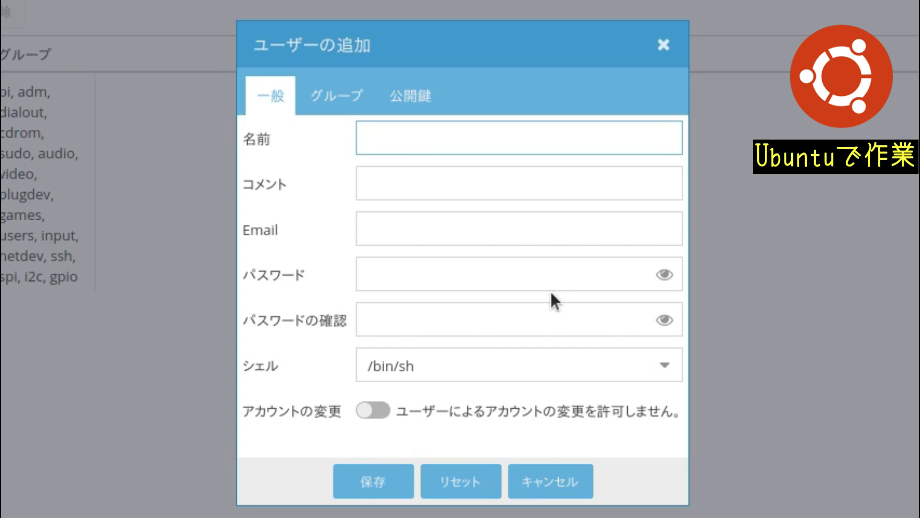
pyautogui.write('nanakey')
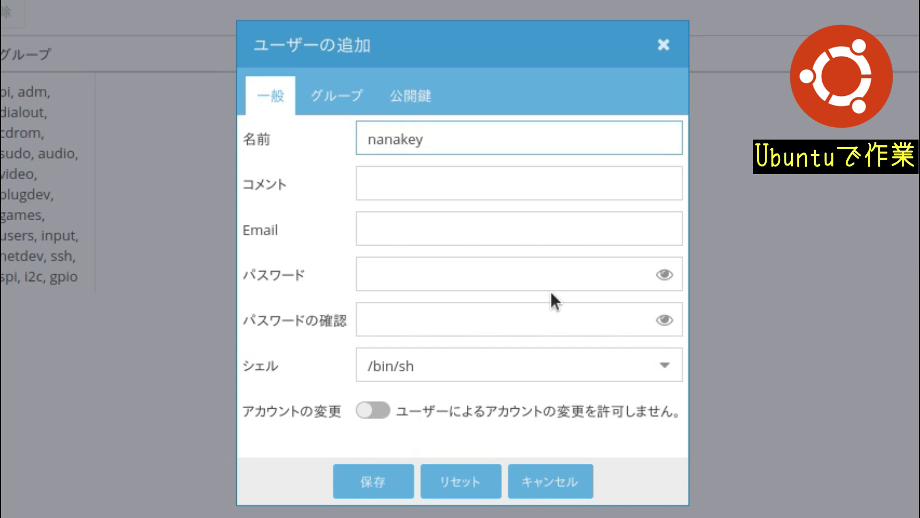
pyautogui.click(567, 263)
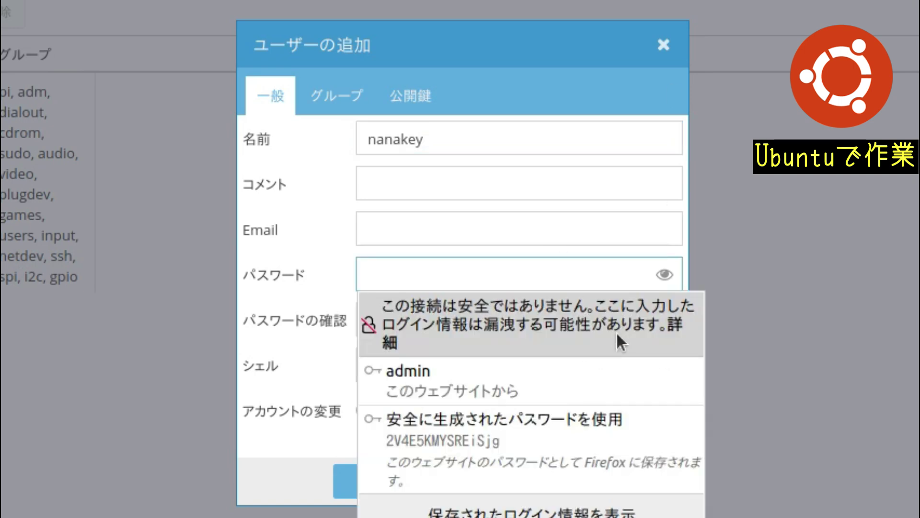
pyautogui.write('raspberrypi')
pyautogui.press('Tab')
pyautogui.write('raspberrypi')
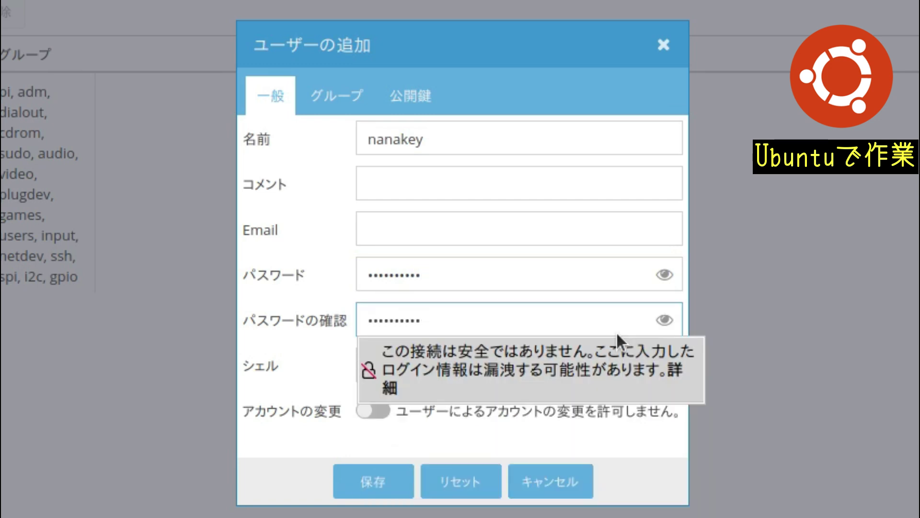
pyautogui.click(354, 507)
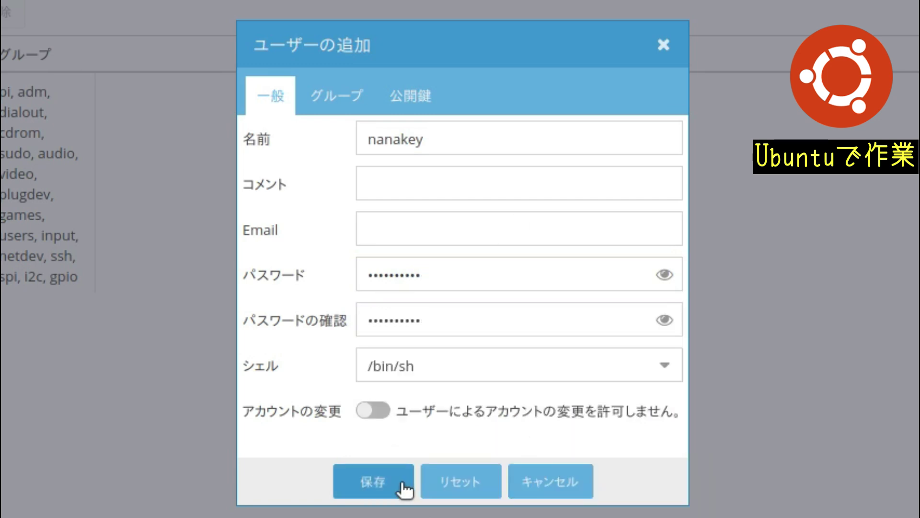
pyautogui.click(401, 483)
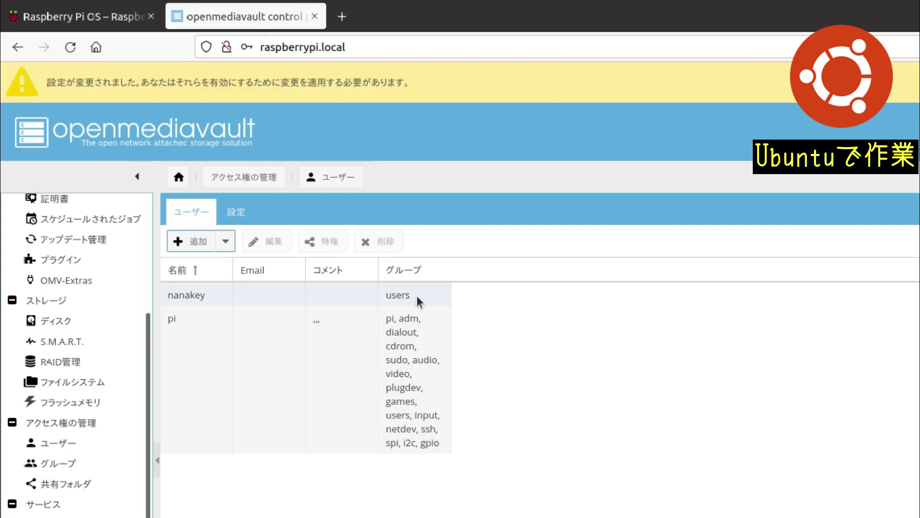
pyautogui.click(416, 295)
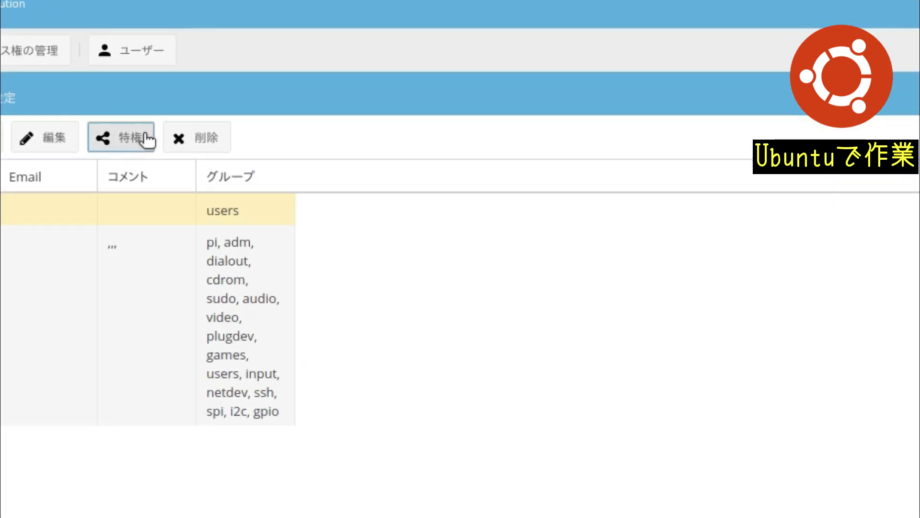
# Step: Give the new user read/write (読み/書き) privilege on the sample folder
pyautogui.click(322, 241)
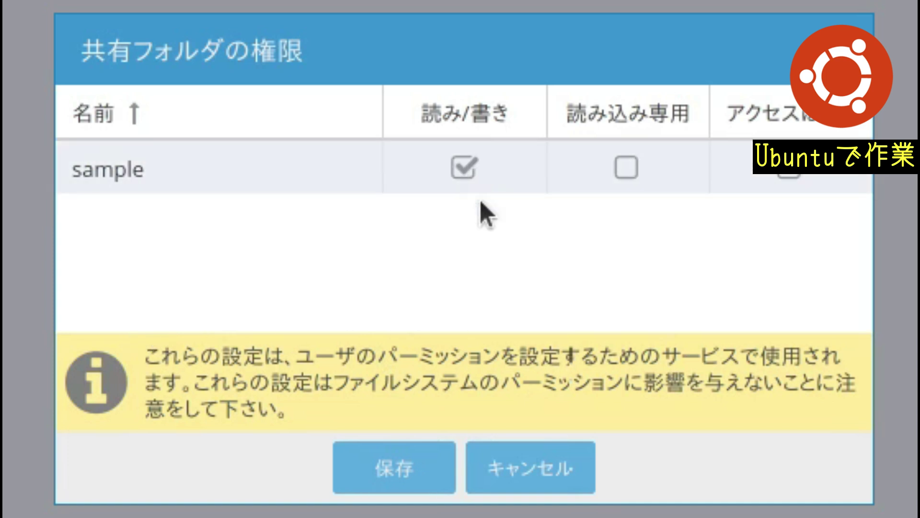
pyautogui.click(470, 177)
pyautogui.click(427, 473)
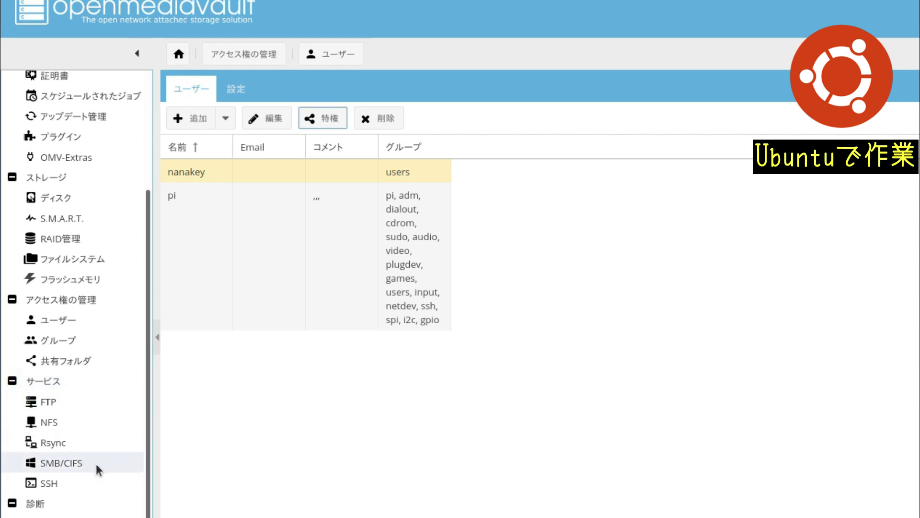
# Step: Enable the SMB/CIFS service and save its settings
pyautogui.click(45, 461)
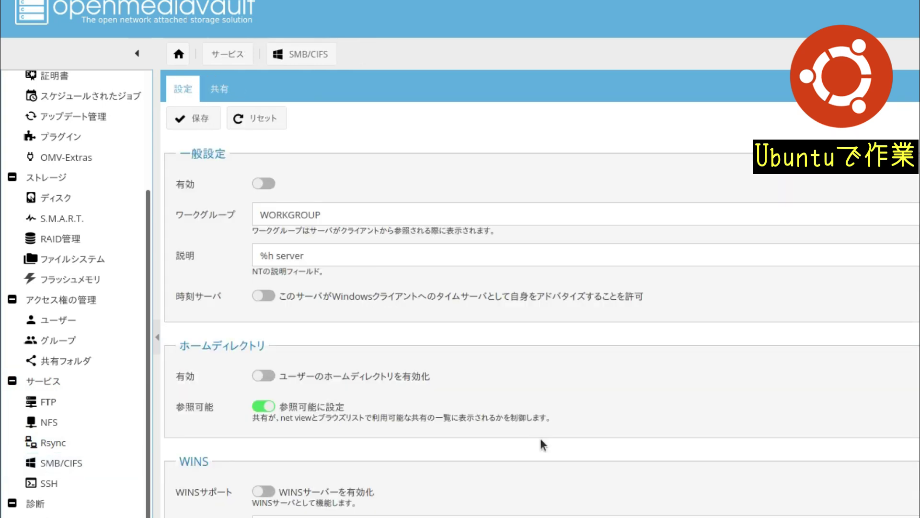
pyautogui.click(269, 184)
pyautogui.click(217, 124)
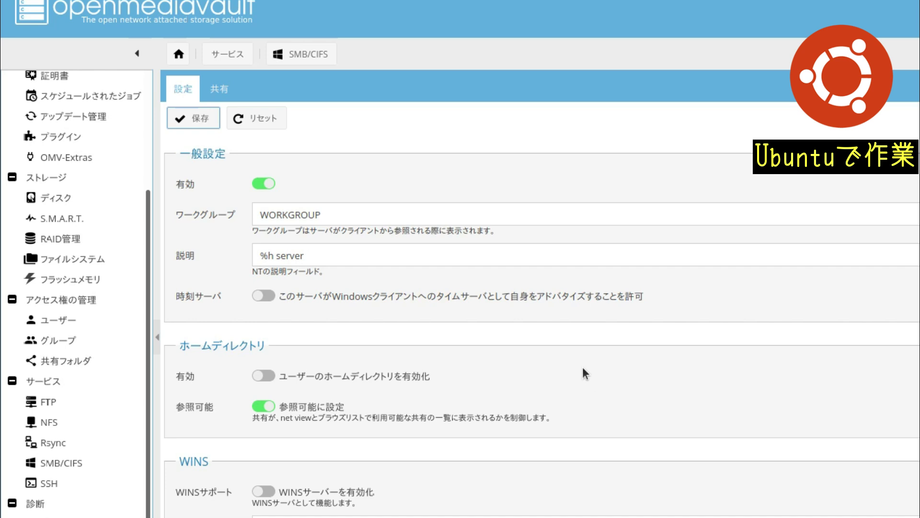
# Step: Add an SMB share for the sample shared folder
pyautogui.click(217, 90)
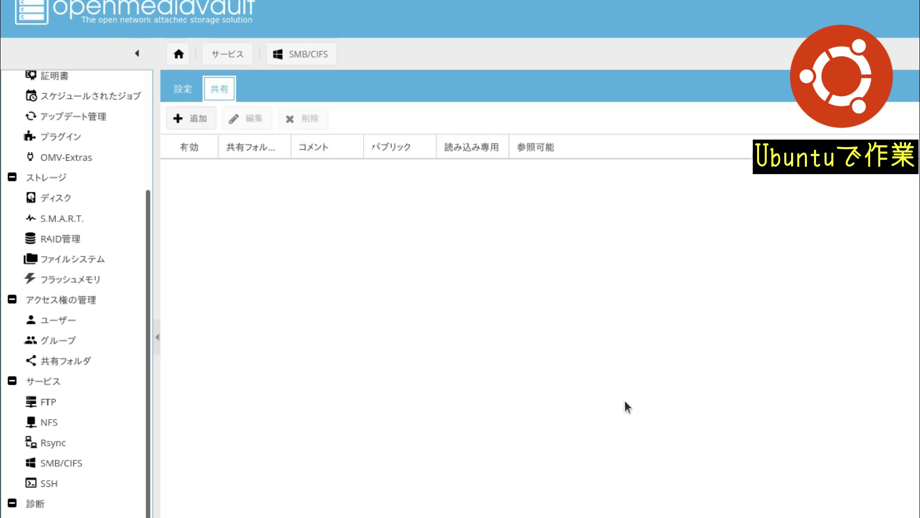
pyautogui.click(197, 118)
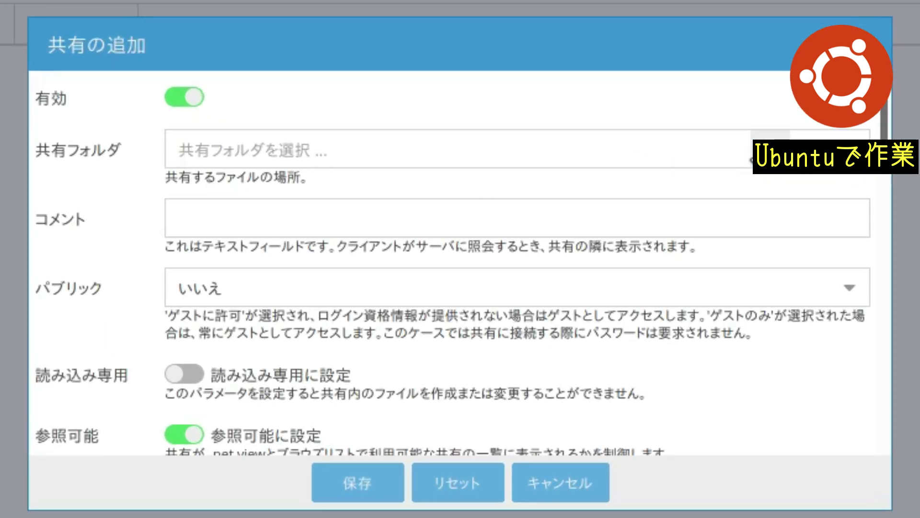
pyautogui.click(769, 149)
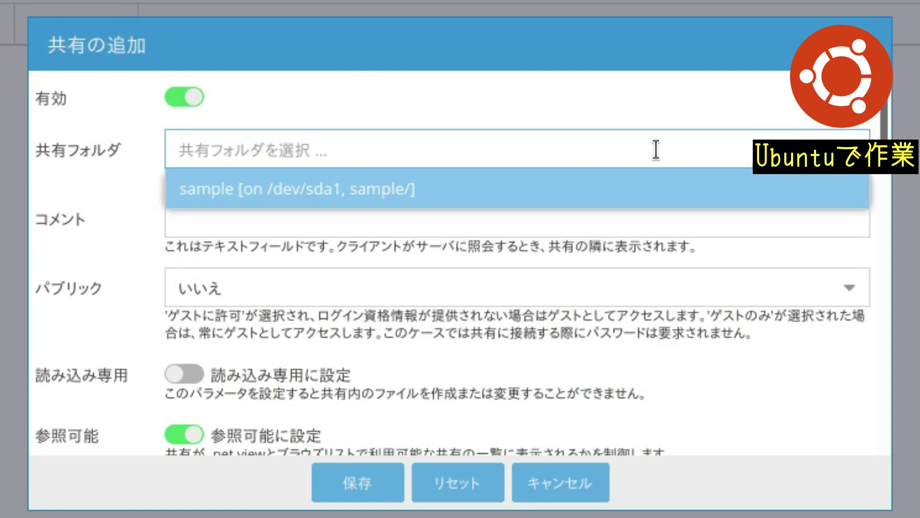
pyautogui.click(411, 194)
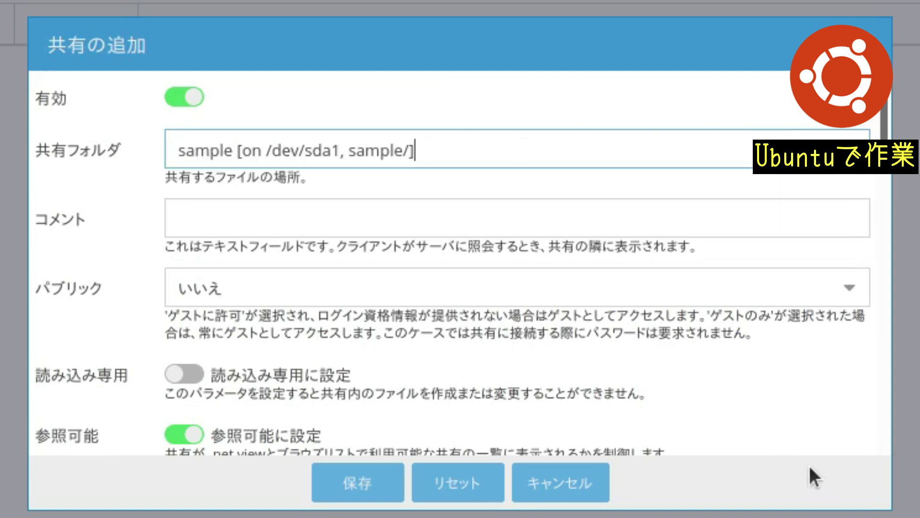
pyautogui.click(361, 483)
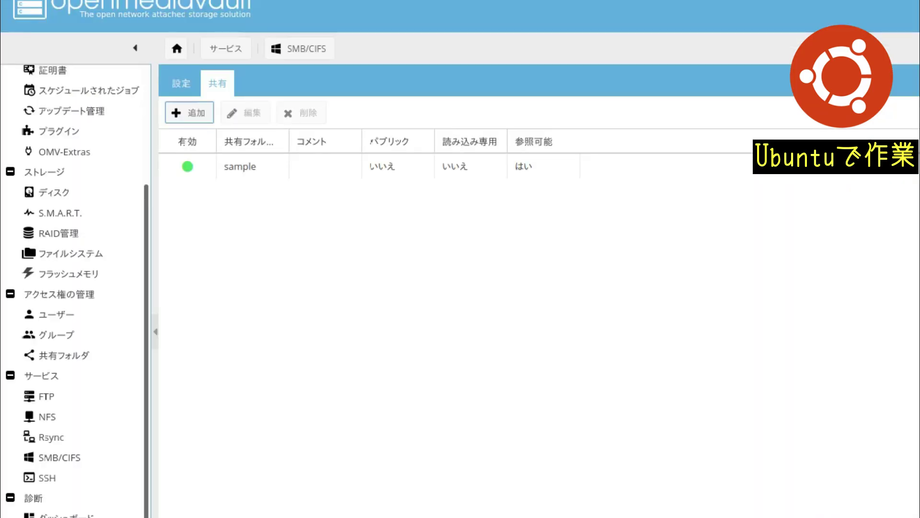
pyautogui.click(190, 83)
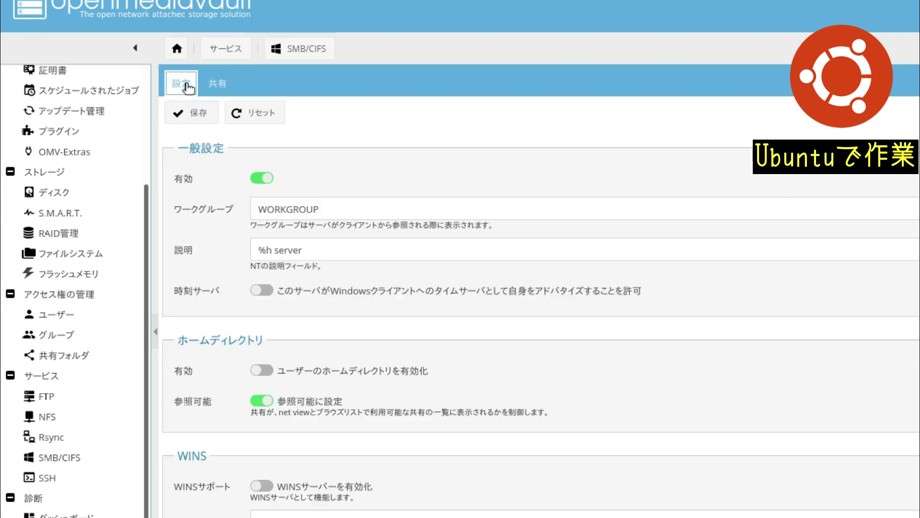
# Step: Apply the pending configuration changes and confirm with はい
pyautogui.click(217, 85)
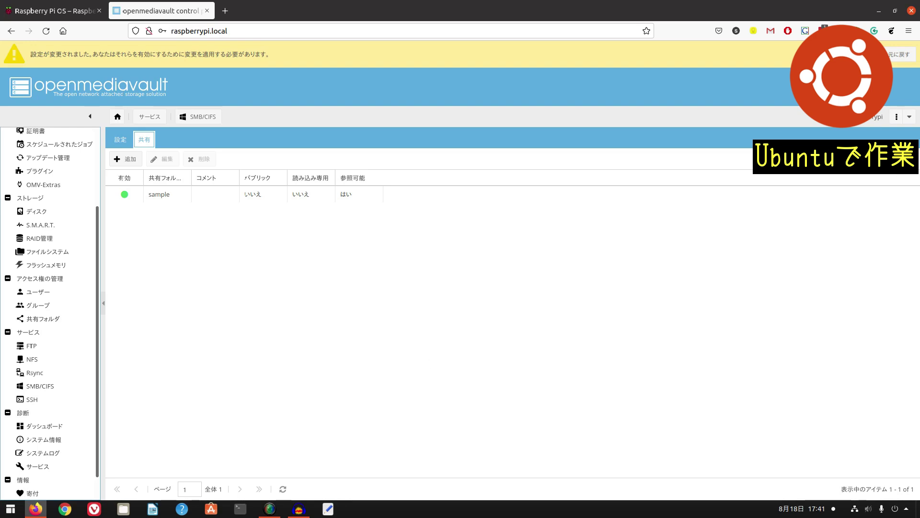
pyautogui.click(861, 55)
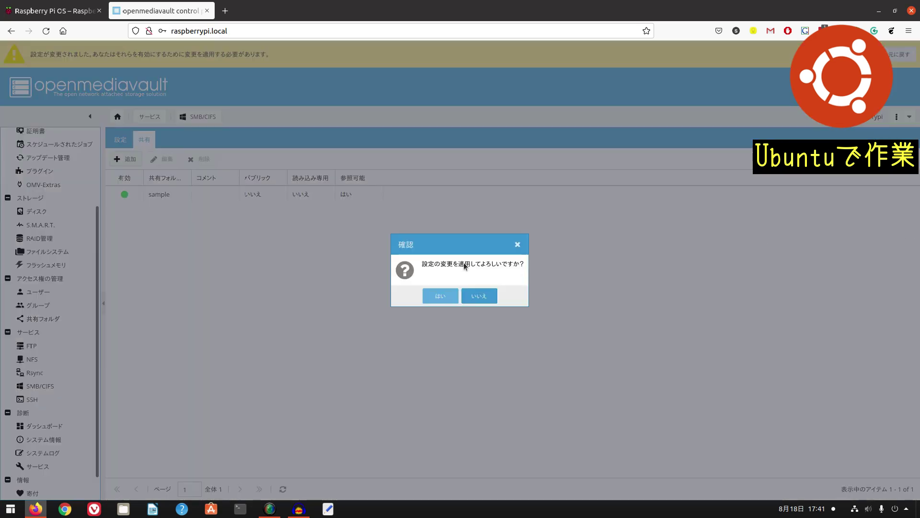
pyautogui.click(447, 297)
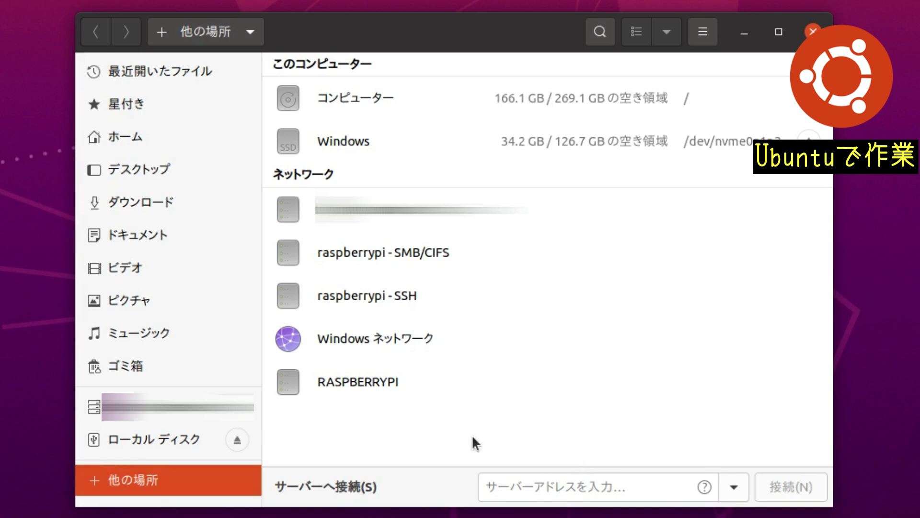
# Step: Browse Windows Network > WORKGROUP > RASPBERRYPI and open the sample share
pyautogui.click(386, 336)
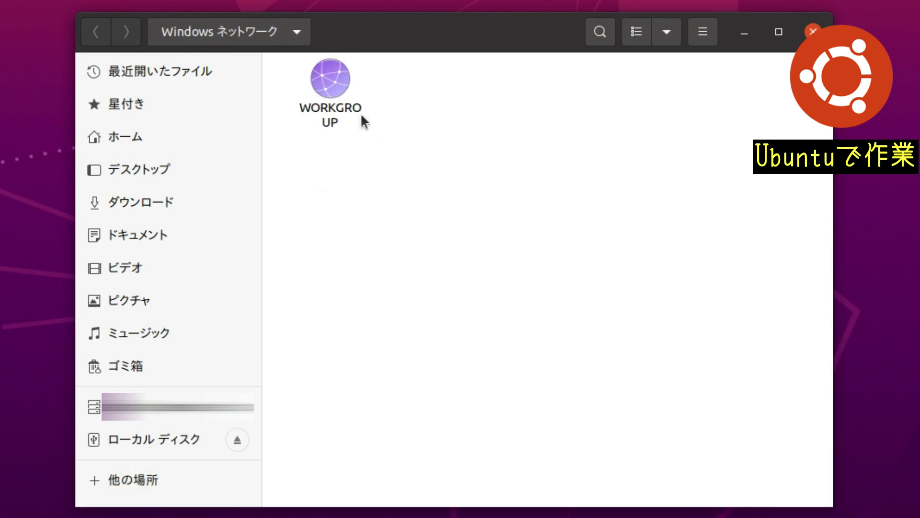
pyautogui.doubleClick(343, 102)
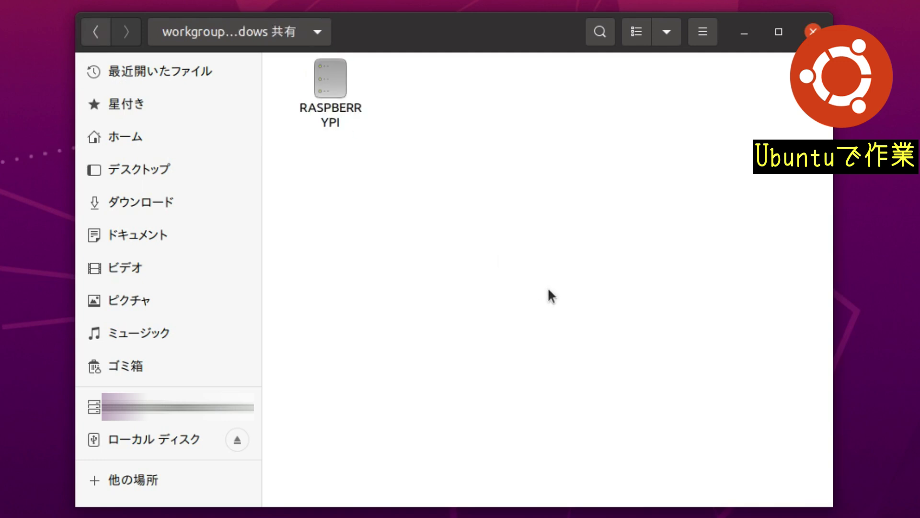
pyautogui.doubleClick(337, 104)
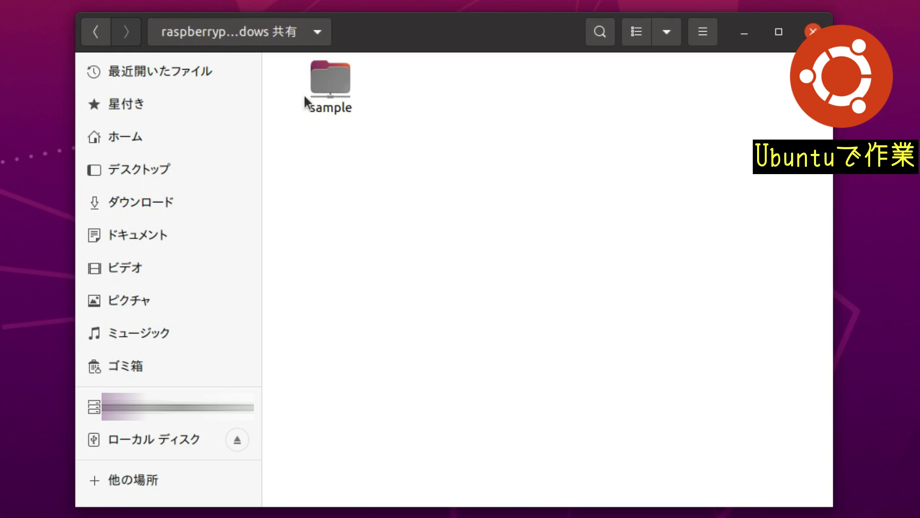
pyautogui.doubleClick(325, 88)
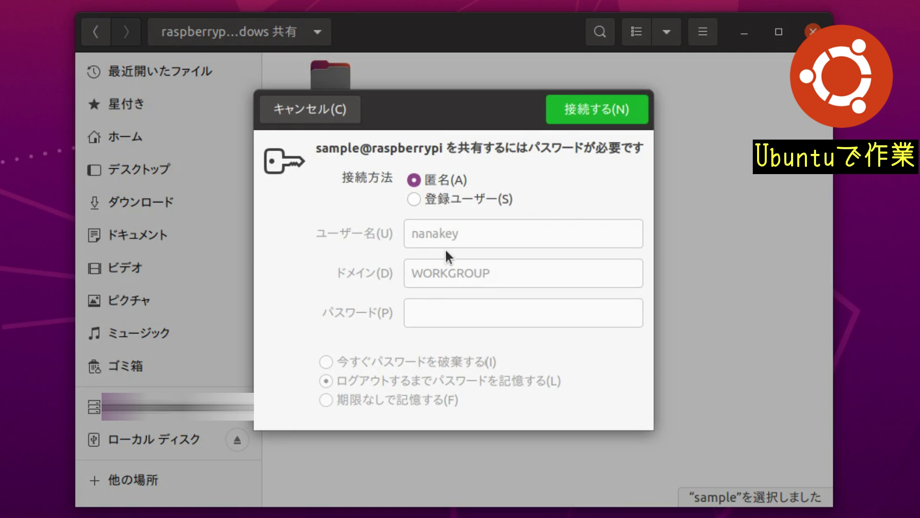
# Step: Connect to sample as a registered user by entering the account password
pyautogui.click(433, 200)
pyautogui.click(510, 322)
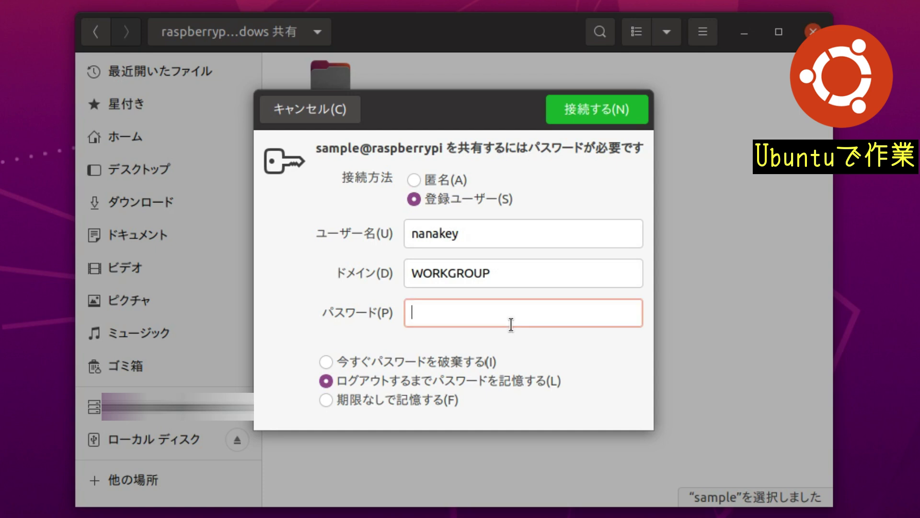
pyautogui.write('••••••••••')
pyautogui.press('Return')
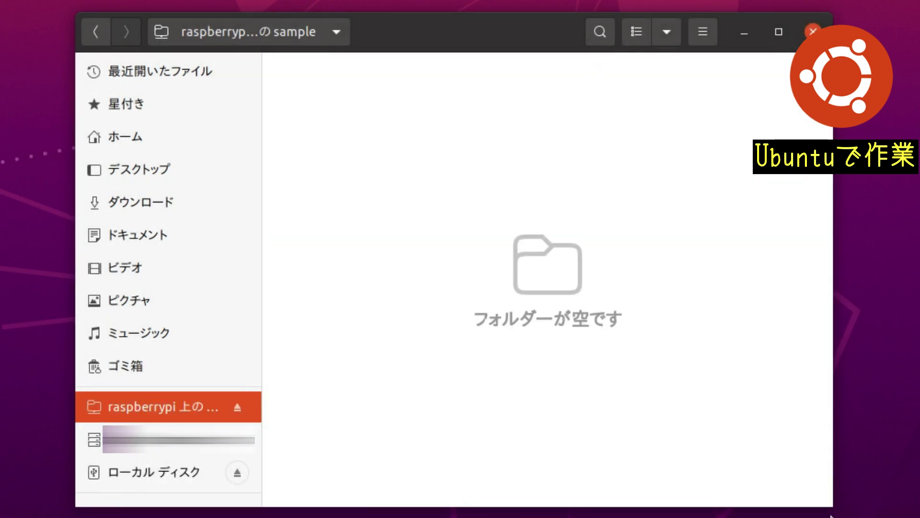
# Step: Create a new folder named testフォルダ in the sample share
pyautogui.rightClick(431, 144)
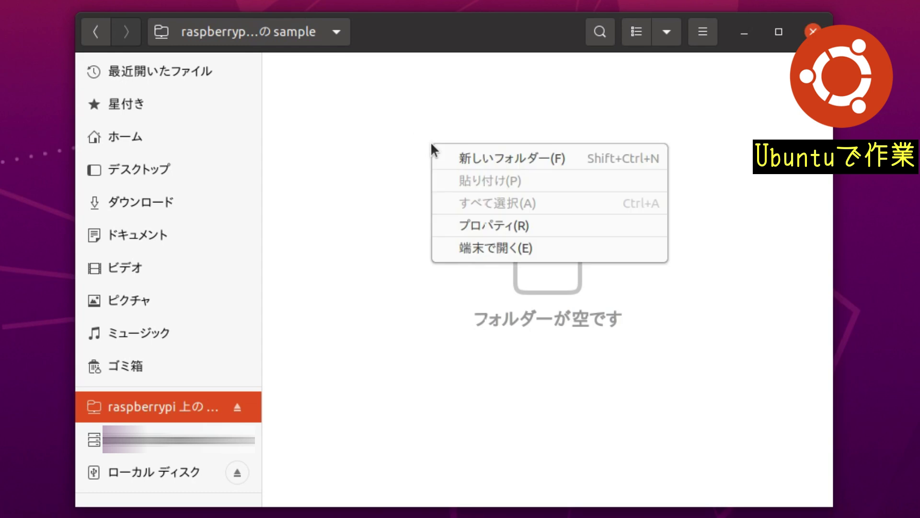
pyautogui.click(479, 158)
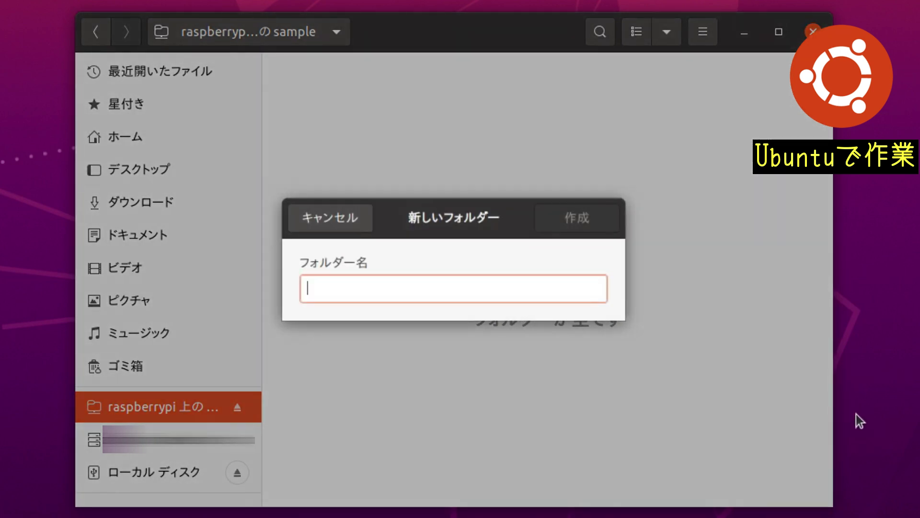
pyautogui.write('te')
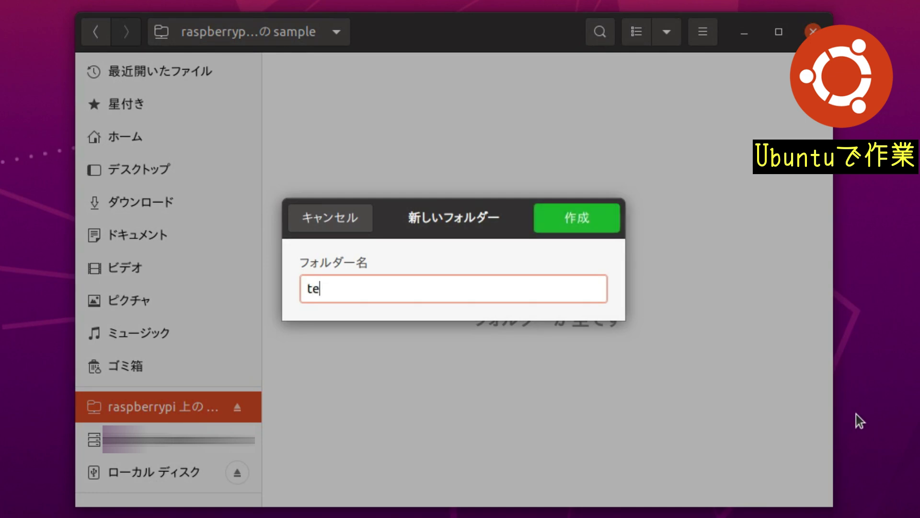
pyautogui.write('st')
pyautogui.write('foruda')
pyautogui.press('Tab')
pyautogui.press('Return')
pyautogui.press('Return')
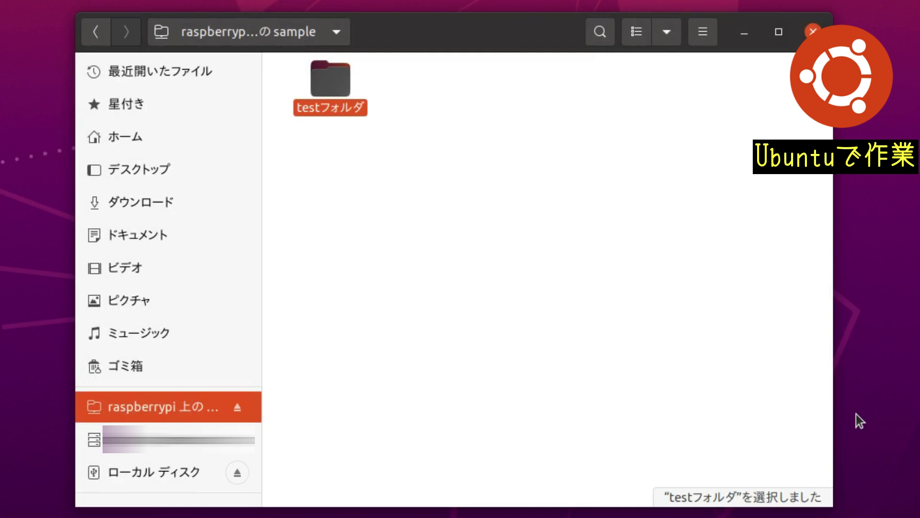
pyautogui.click(521, 332)
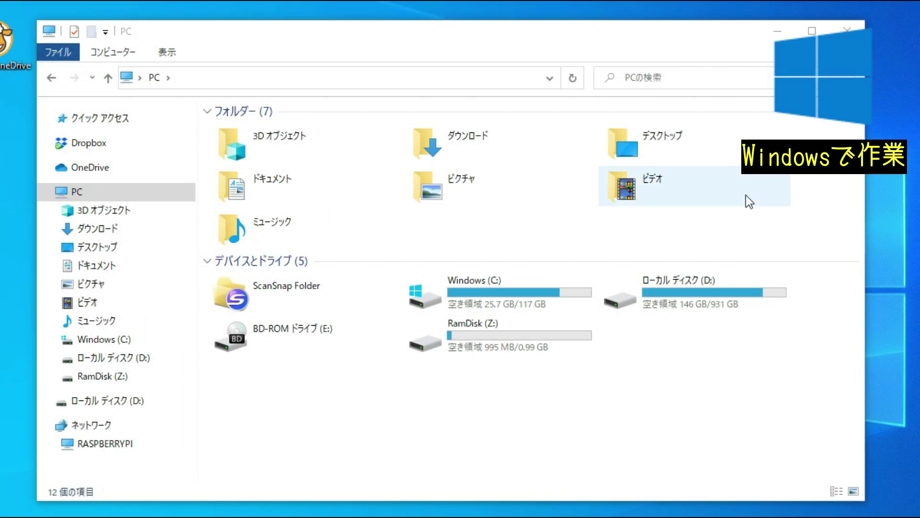
# Step: Go to \\RASPBERRYPI in File Explorer and sign in with the network password
pyautogui.click(220, 78)
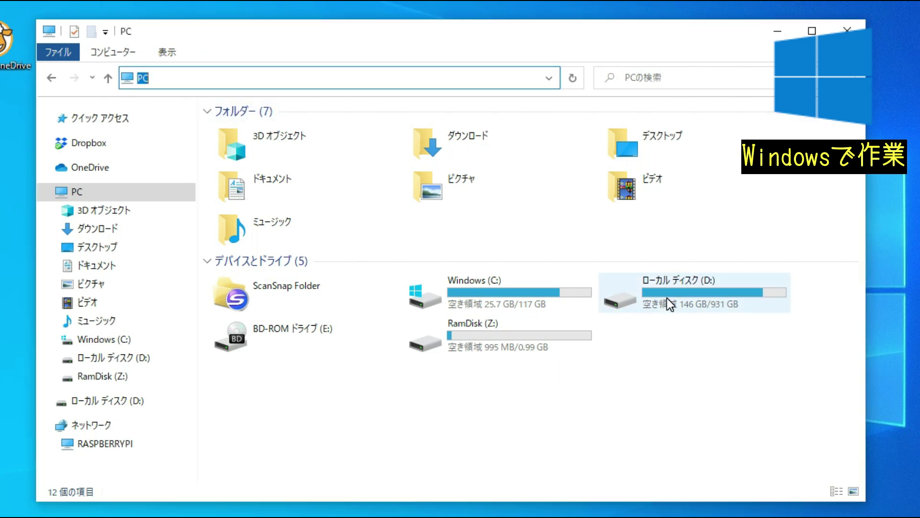
pyautogui.write('\\\\')
pyautogui.press('Down')
pyautogui.press('Down')
pyautogui.press('Return')
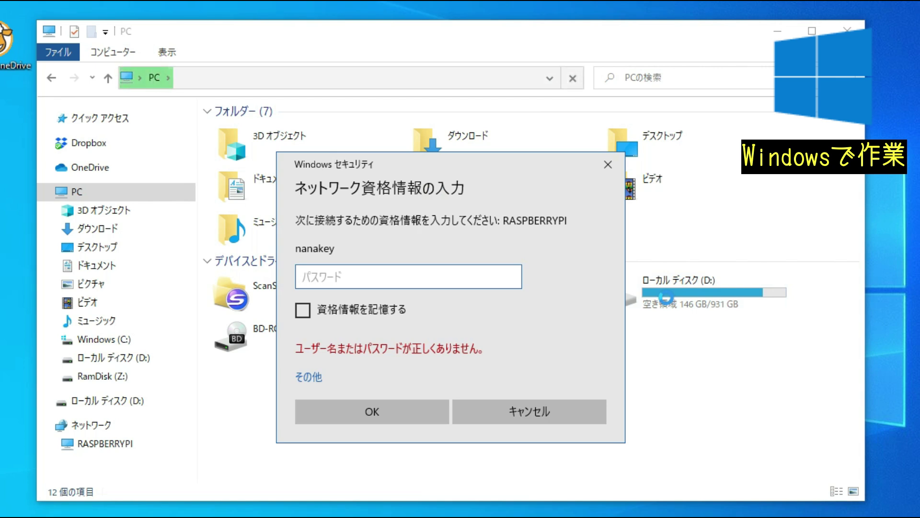
pyautogui.write('****')
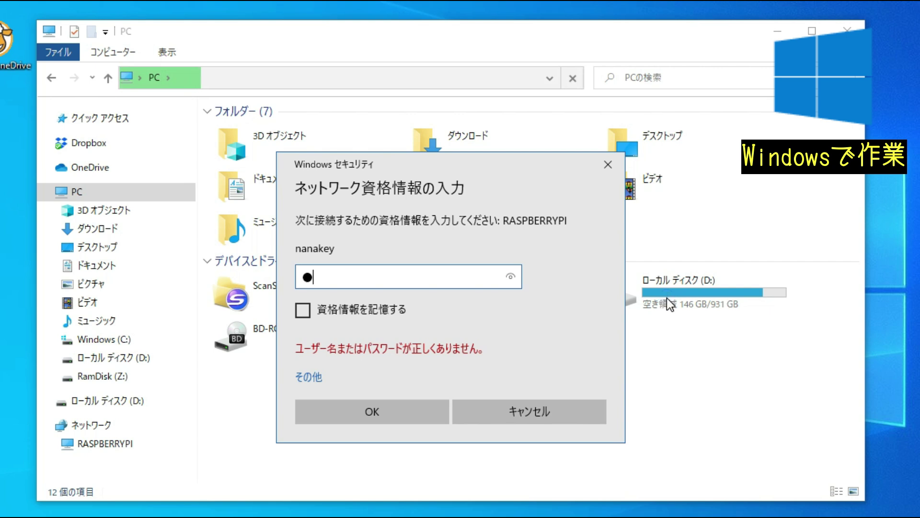
pyautogui.write('*******')
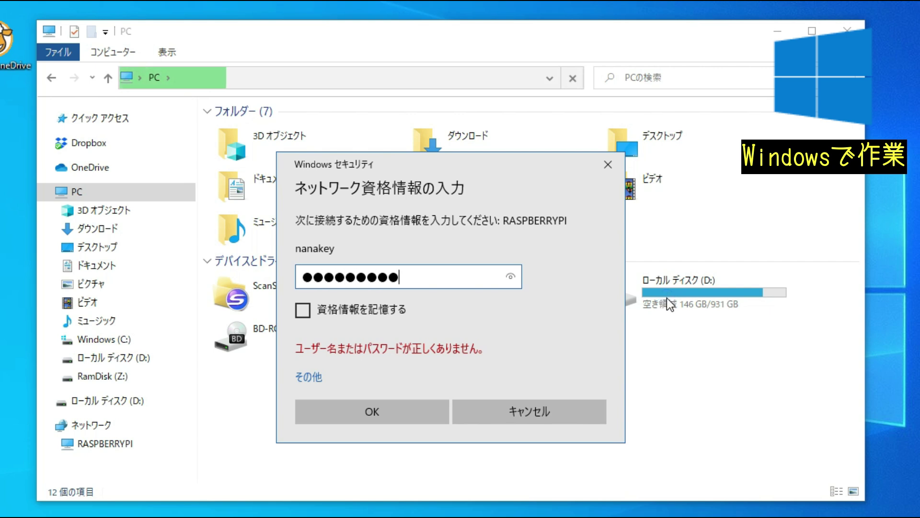
pyautogui.press('Return')
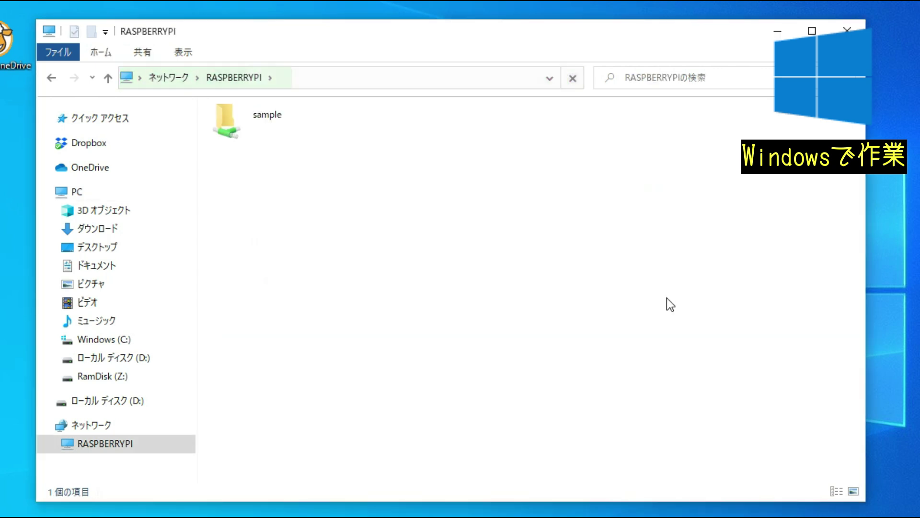
# Step: Create a new text document named サンプル.txt inside sample > testフォルダ
pyautogui.doubleClick(267, 135)
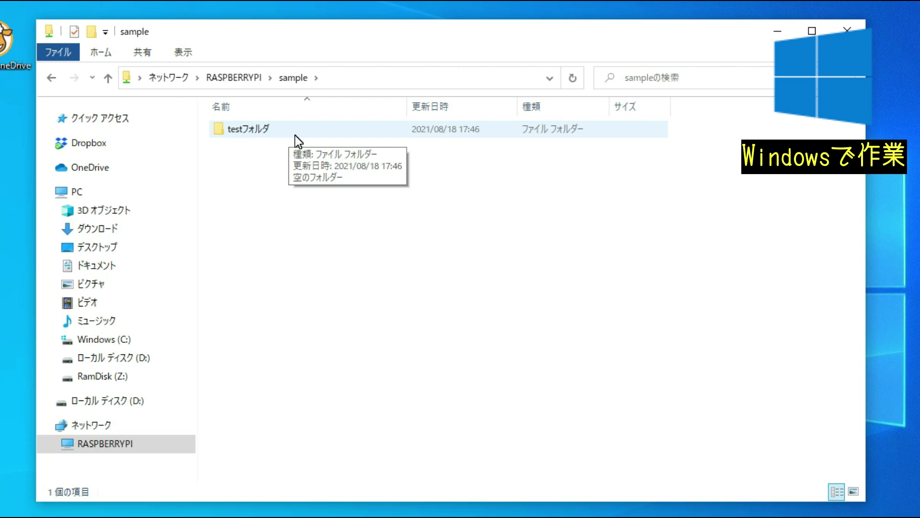
pyautogui.click(283, 132)
pyautogui.doubleClick(283, 131)
pyautogui.rightClick(322, 197)
pyautogui.moveTo(411, 364)
pyautogui.click(624, 506)
pyautogui.write('sanpuru')
pyautogui.press('space')
pyautogui.press('Return')
pyautogui.press('Return')
pyautogui.press('Return')
# Step: Write テスト書き込み into サンプル.txt and close the file
pyautogui.write('tesutokakikomi')
pyautogui.press('space')
pyautogui.press('Return')
pyautogui.click(896, 131)
pyautogui.click(534, 234)
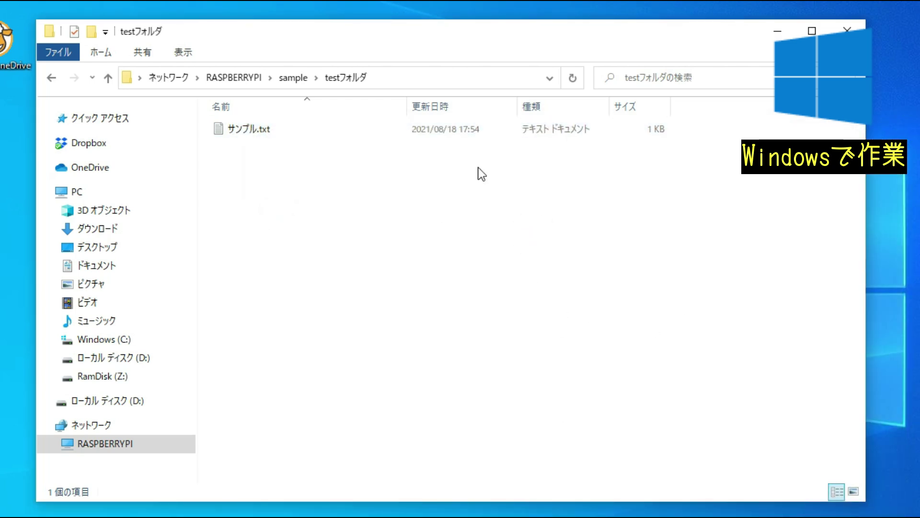
# Step: Return to the RASPBERRYPI server view and select the sample folder
pyautogui.click(239, 78)
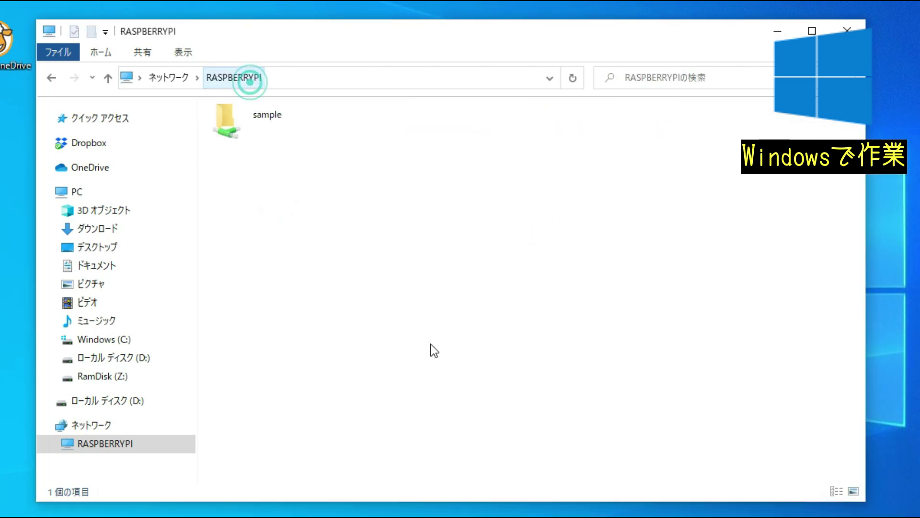
pyautogui.click(250, 115)
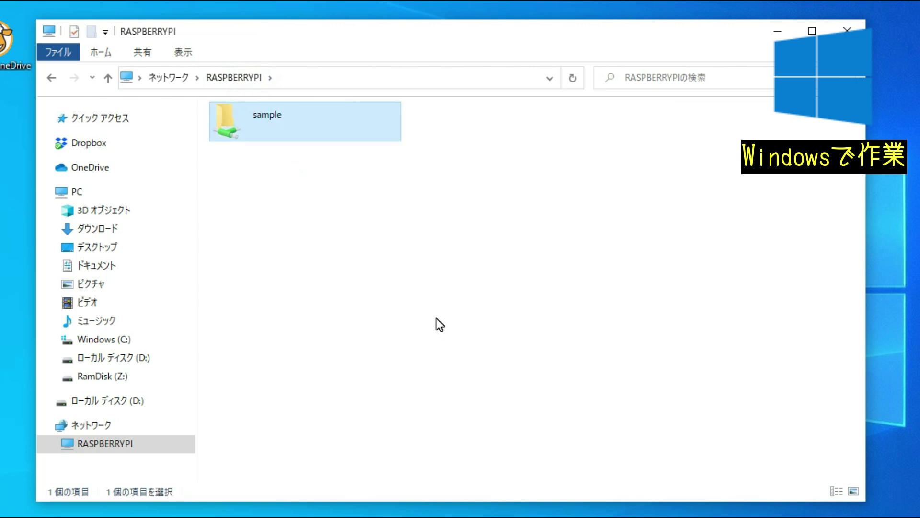
pyautogui.click(430, 83)
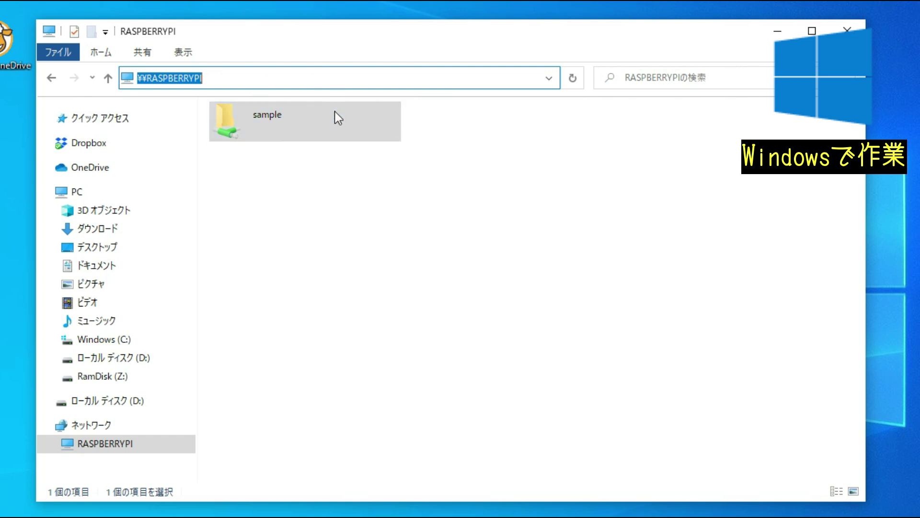
pyautogui.press('Escape')
# Step: Map the sample share as network drive Y:
pyautogui.rightClick(286, 125)
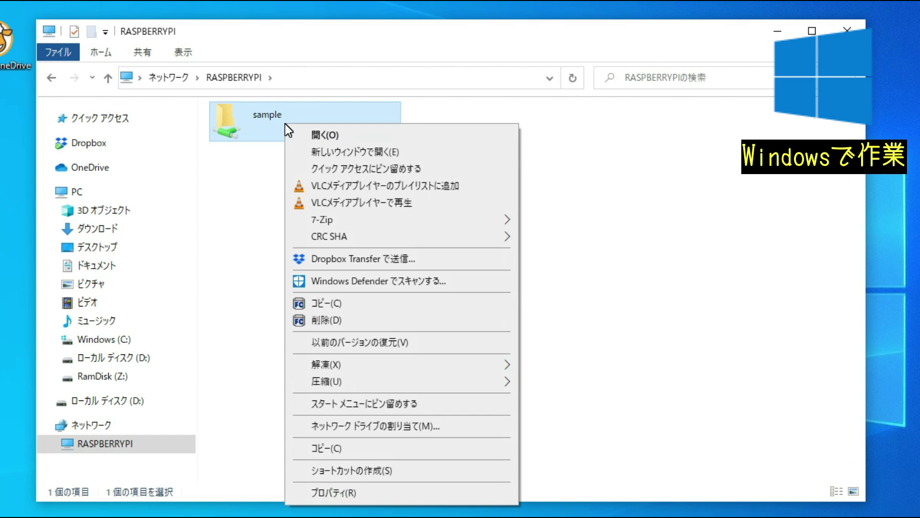
pyautogui.click(388, 426)
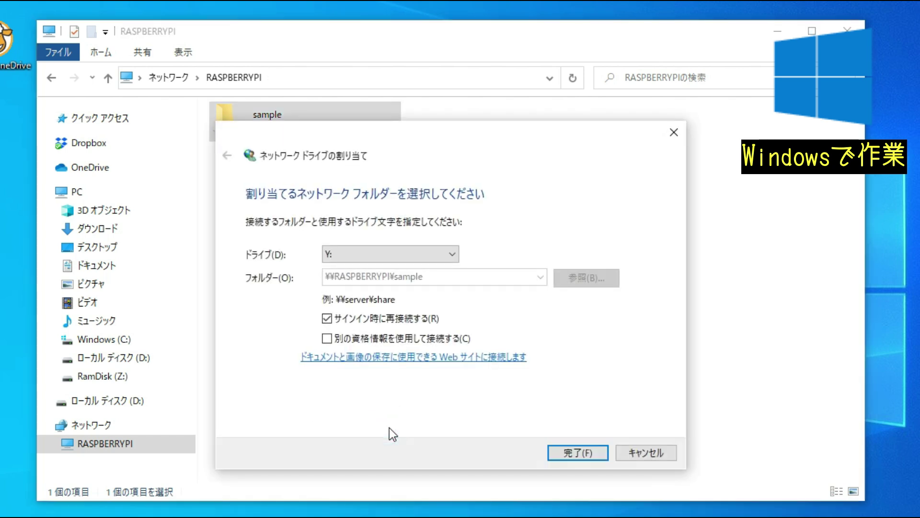
pyautogui.click(440, 252)
pyautogui.click(440, 252)
pyautogui.click(584, 453)
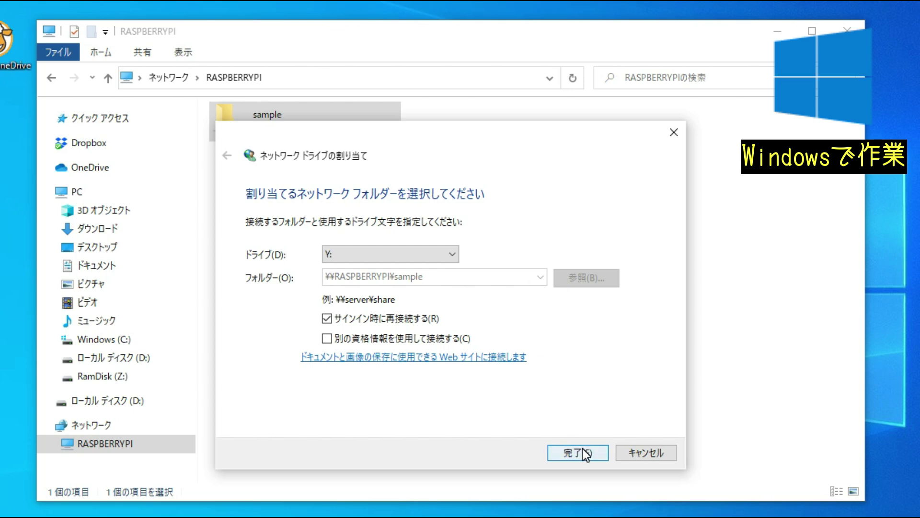